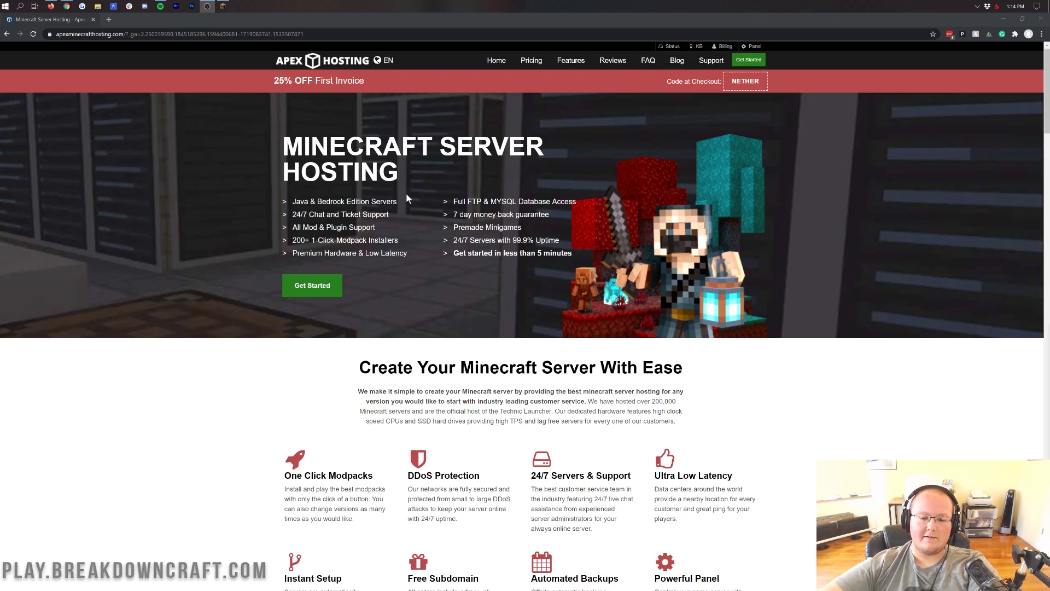
Open the server pricing page and look over the standard plan cards and prices.
click(314, 280)
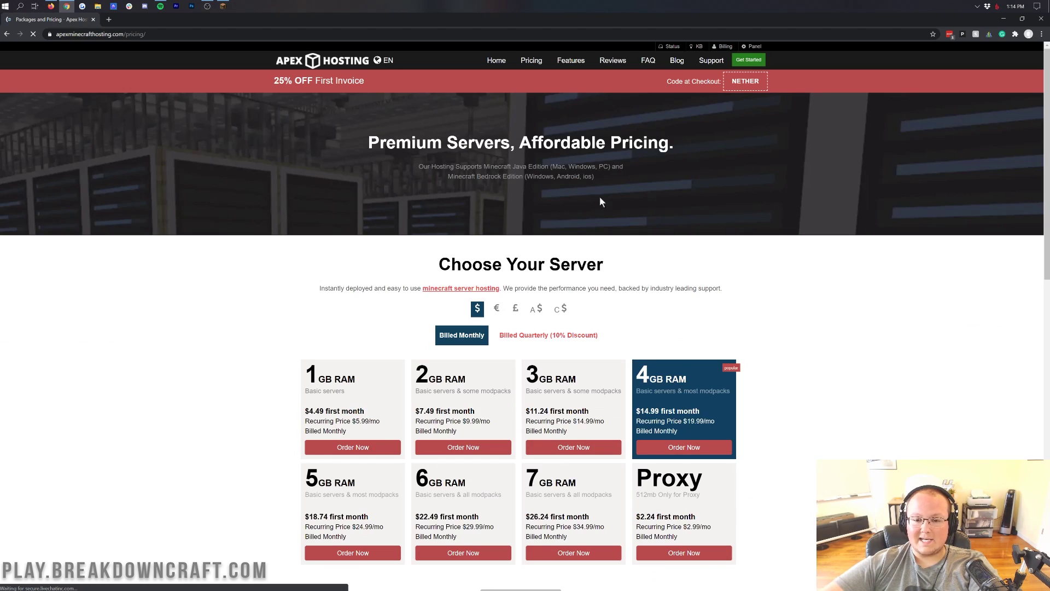
scroll(351, 146, down, 5)
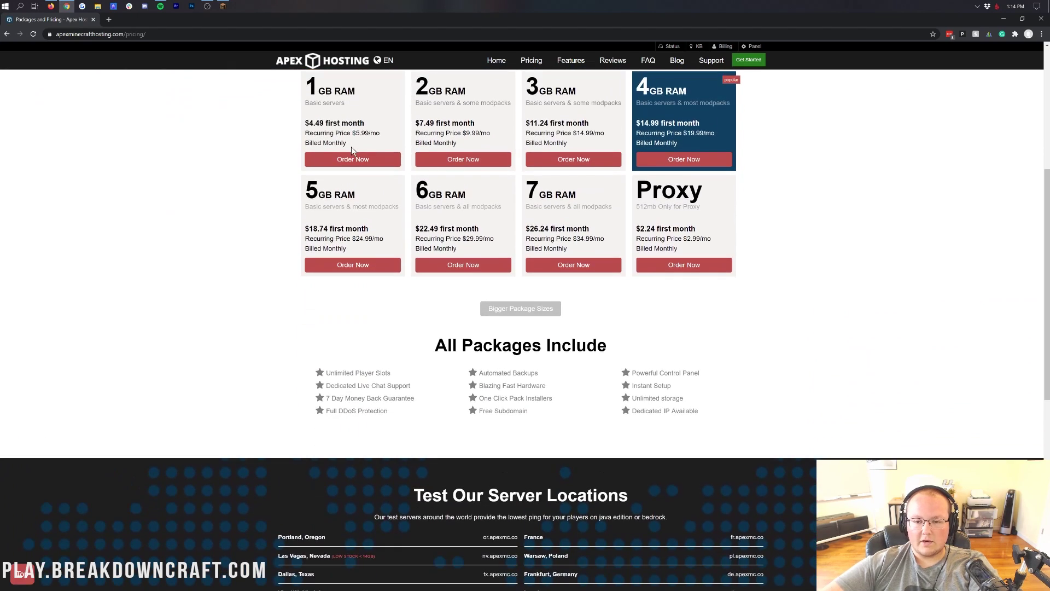
scroll(351, 147, up, 3)
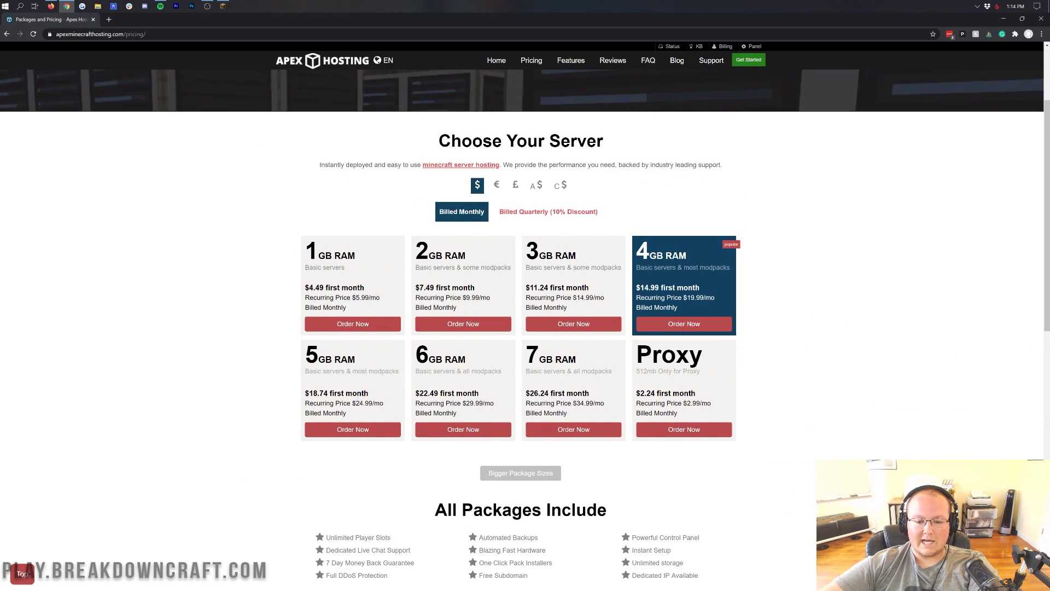
drag(306, 288, 347, 297)
click(371, 291)
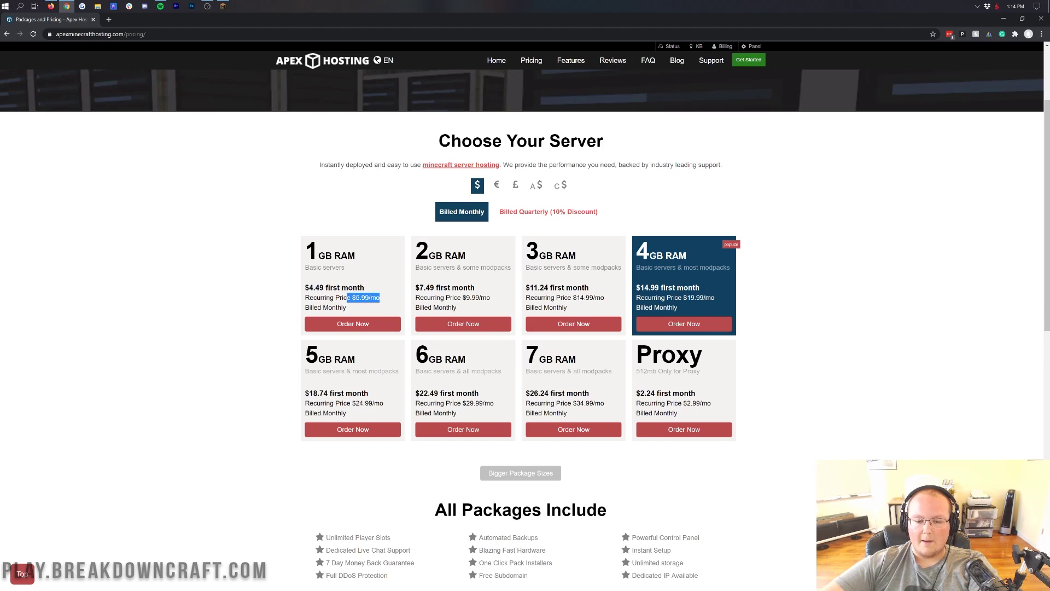
click(350, 301)
scroll(369, 295, up, 1)
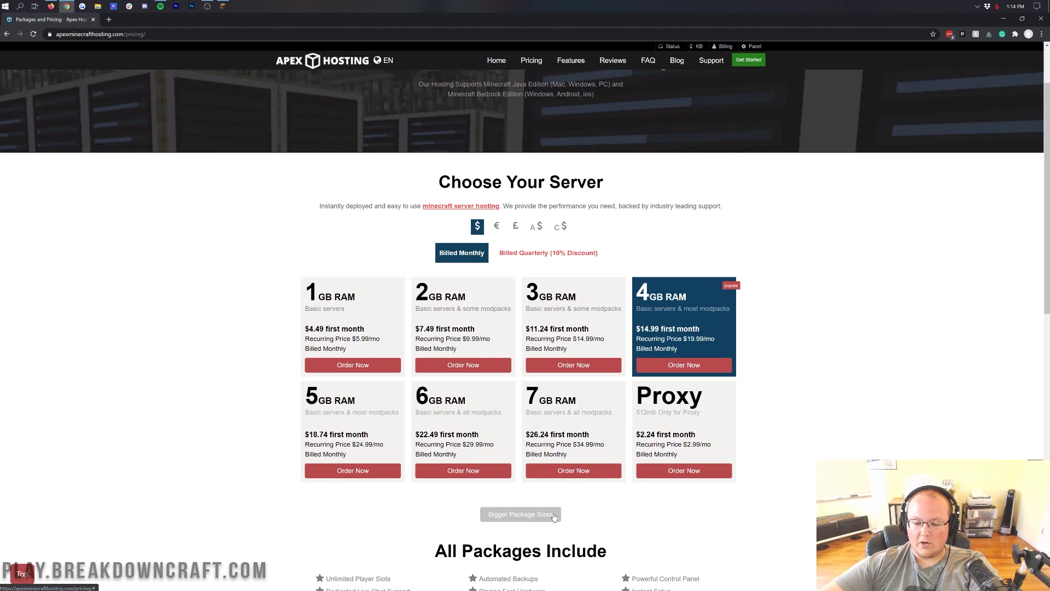
Reveal the bigger 8, 10, 12 and 16 GB packages and order the 4 GB plan.
click(520, 514)
scroll(641, 332, down, 5)
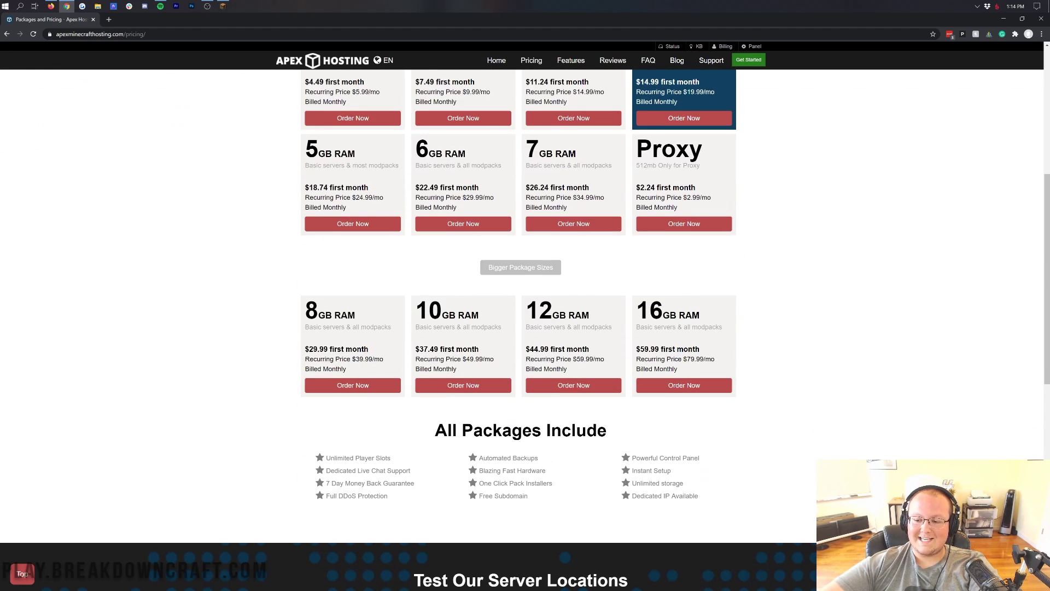
scroll(520, 328, up, 4)
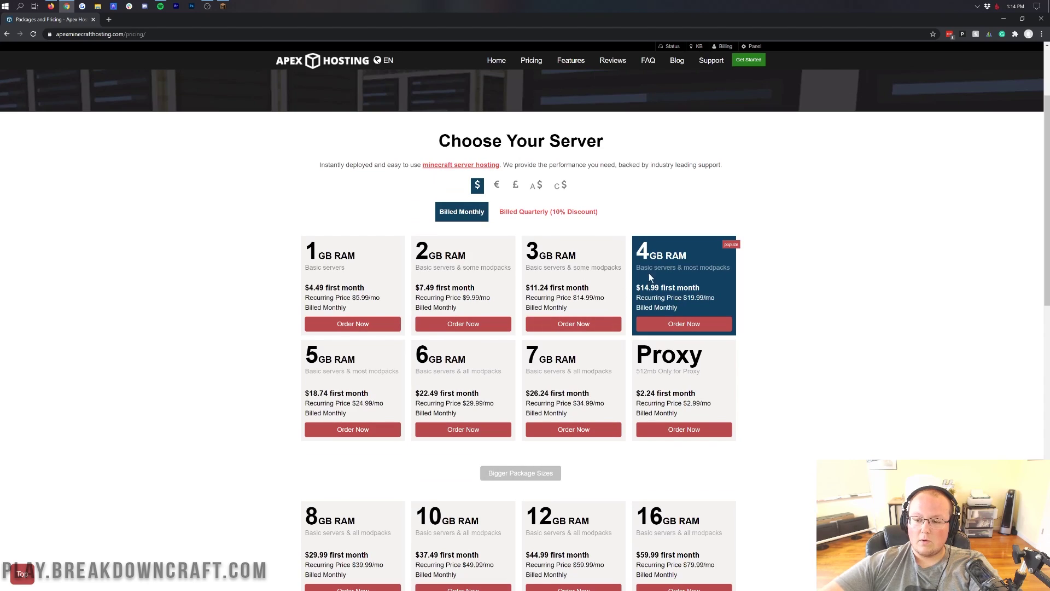
click(680, 327)
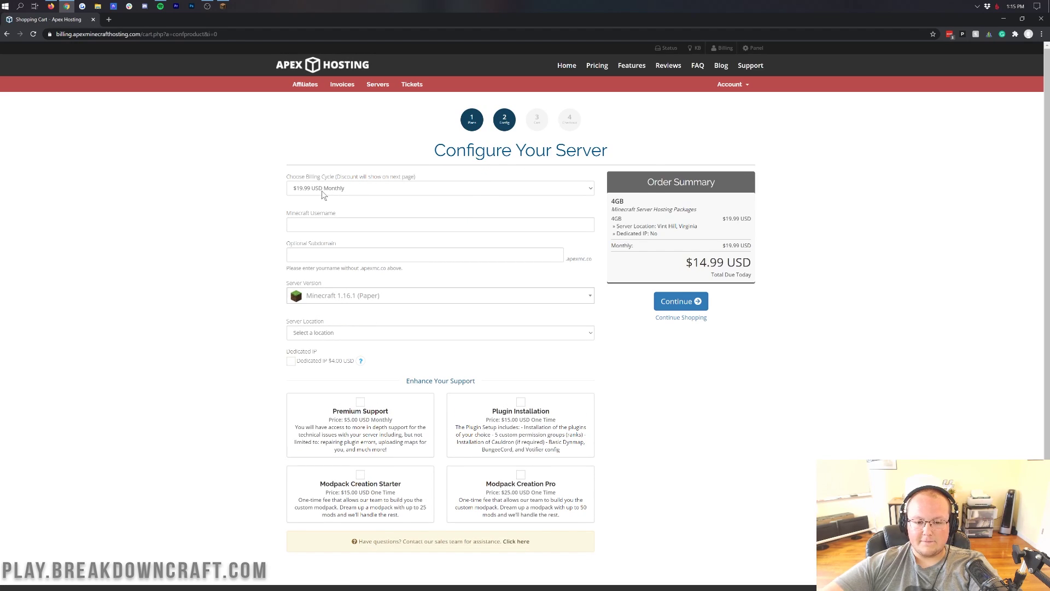
Try the Quarterly billing cycle, then switch back to Monthly billing.
click(327, 192)
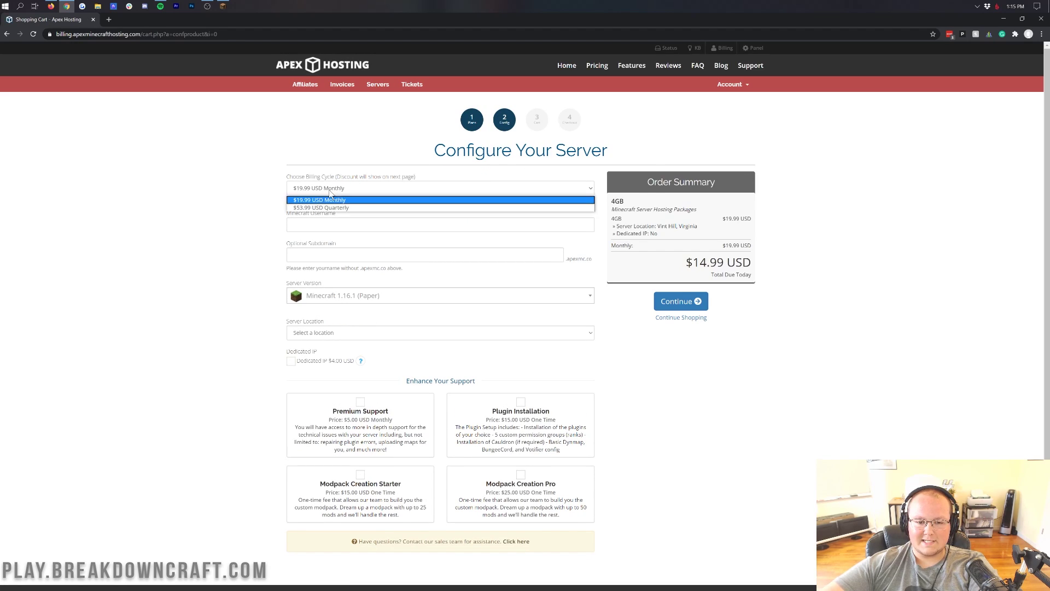
click(329, 195)
click(330, 192)
click(328, 208)
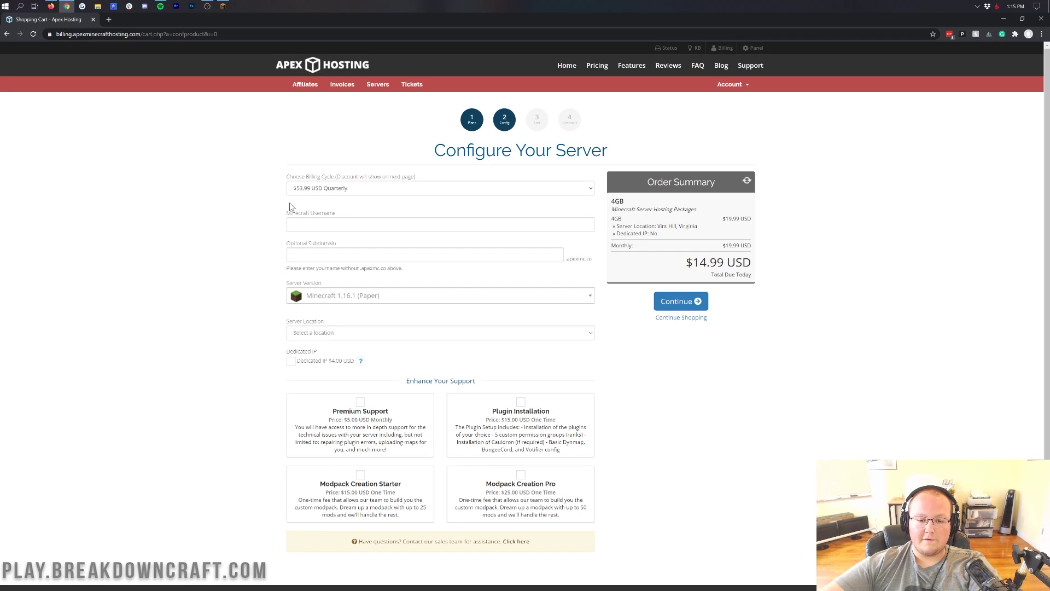
click(351, 191)
click(345, 199)
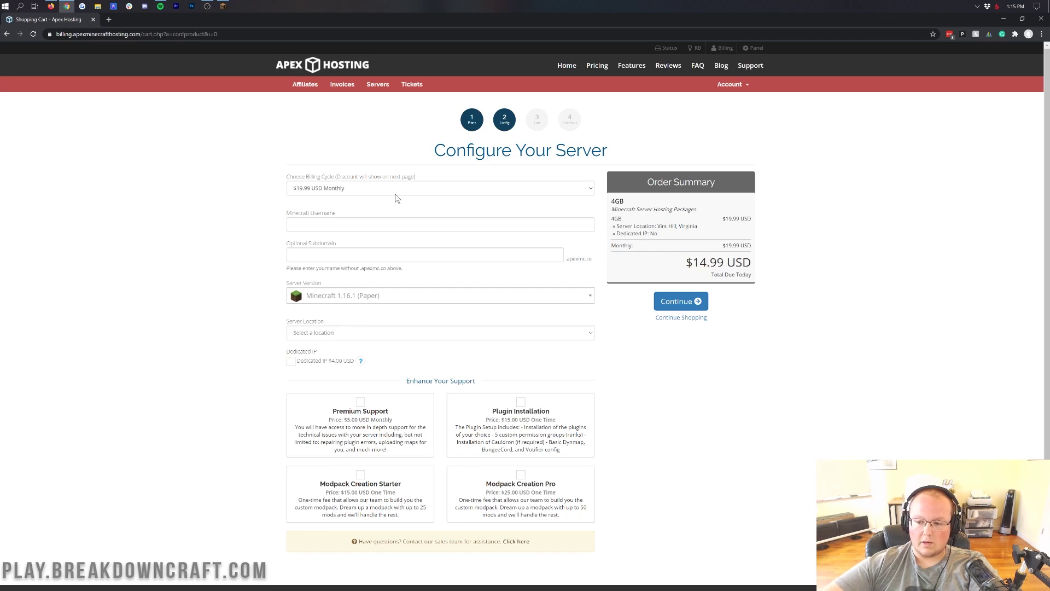
Check the $14.99 USD total due today and focus the Minecraft Username field.
mouse_move(707, 263)
mouse_down()
mouse_move(693, 263)
mouse_move(724, 262)
mouse_up()
click(724, 263)
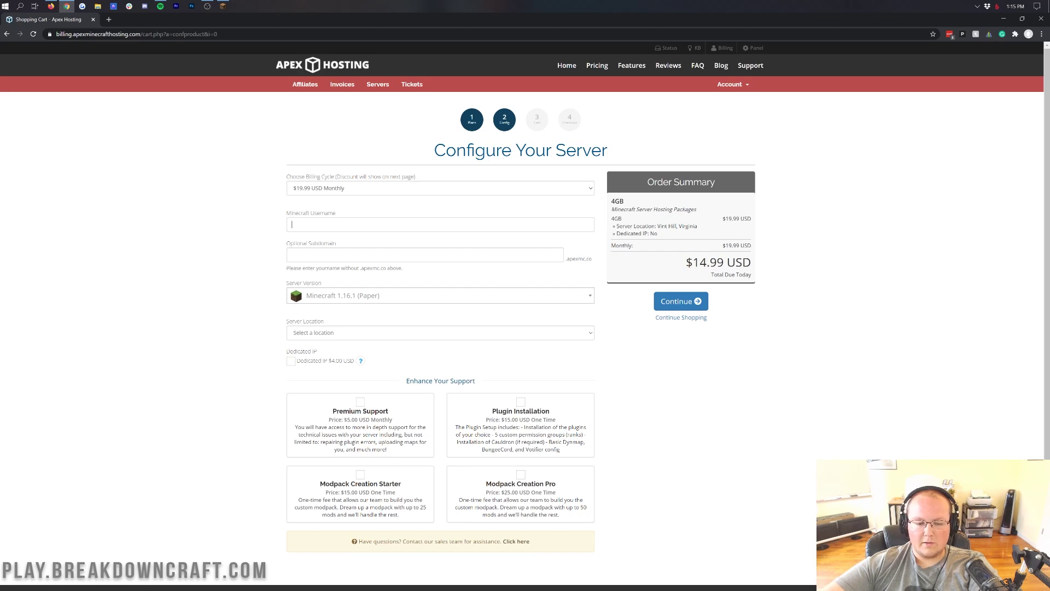
click(292, 224)
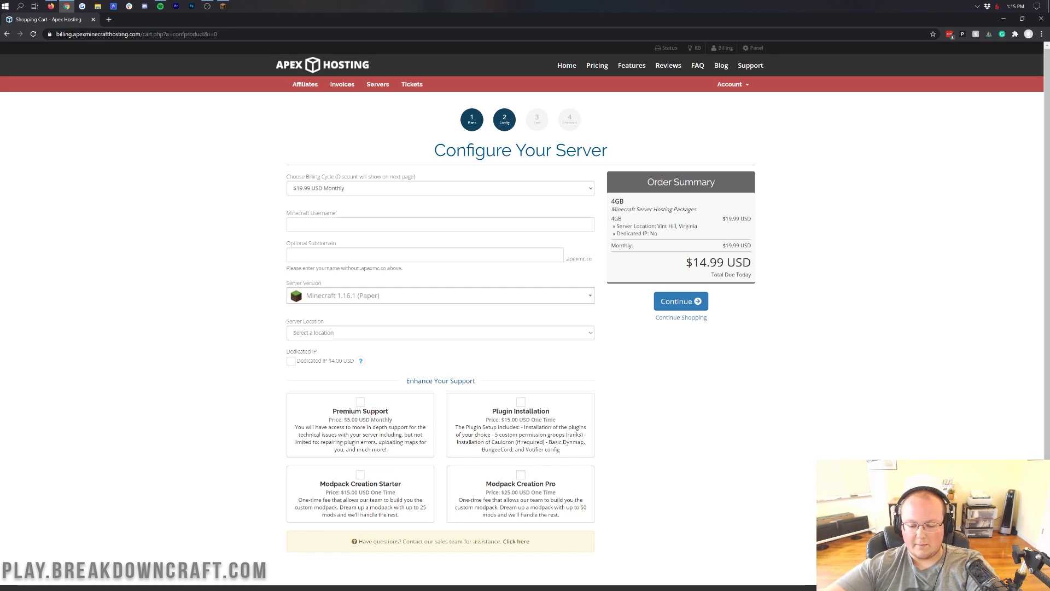
Enter the player's Minecraft username in the order form.
text(DailyVideos)
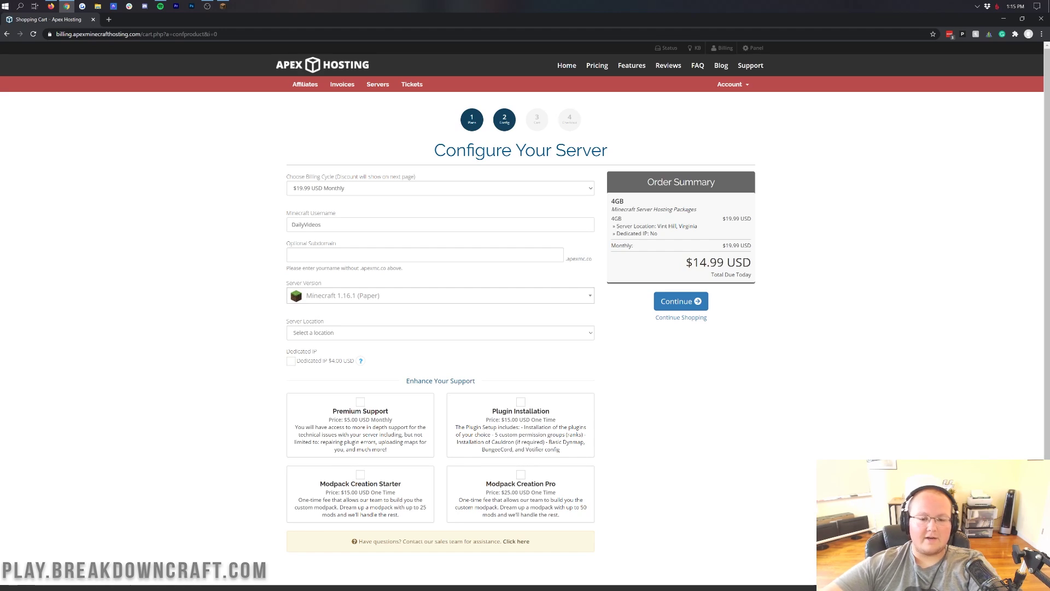
key(ctrl+a)
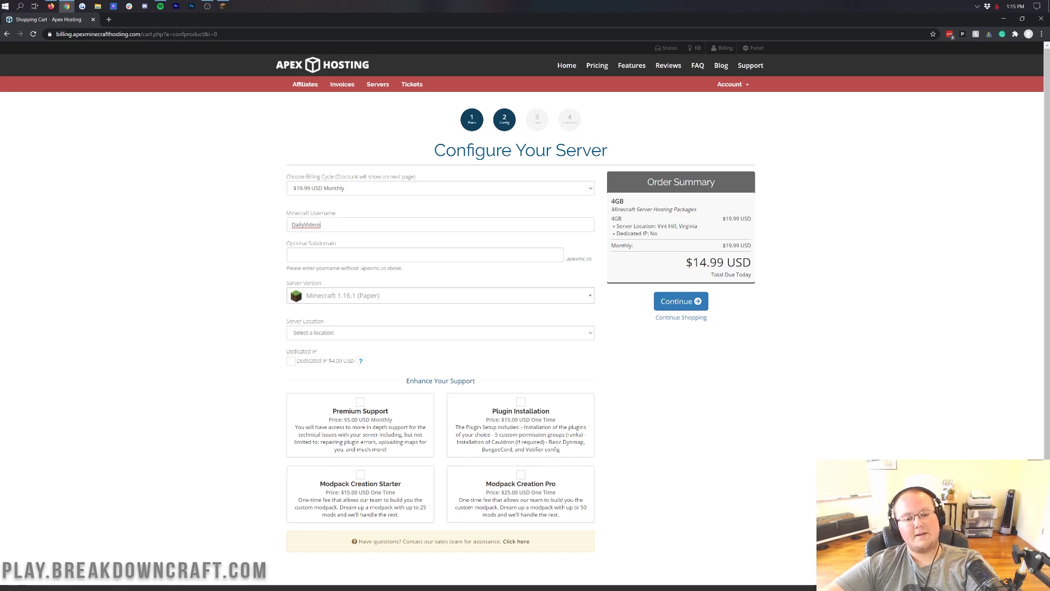
key(Left)
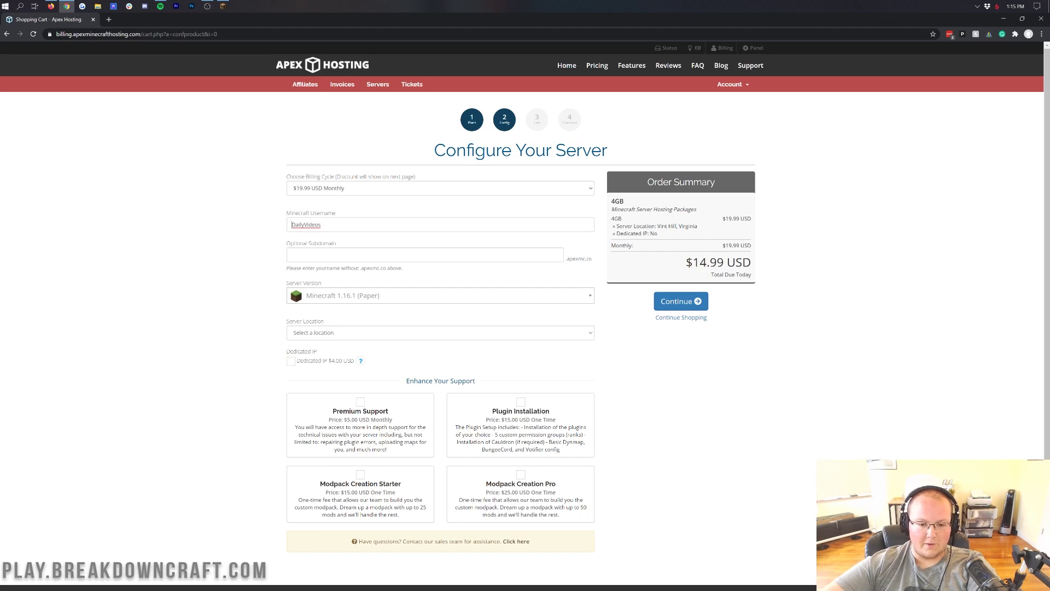
key(ctrl+a)
key(Right)
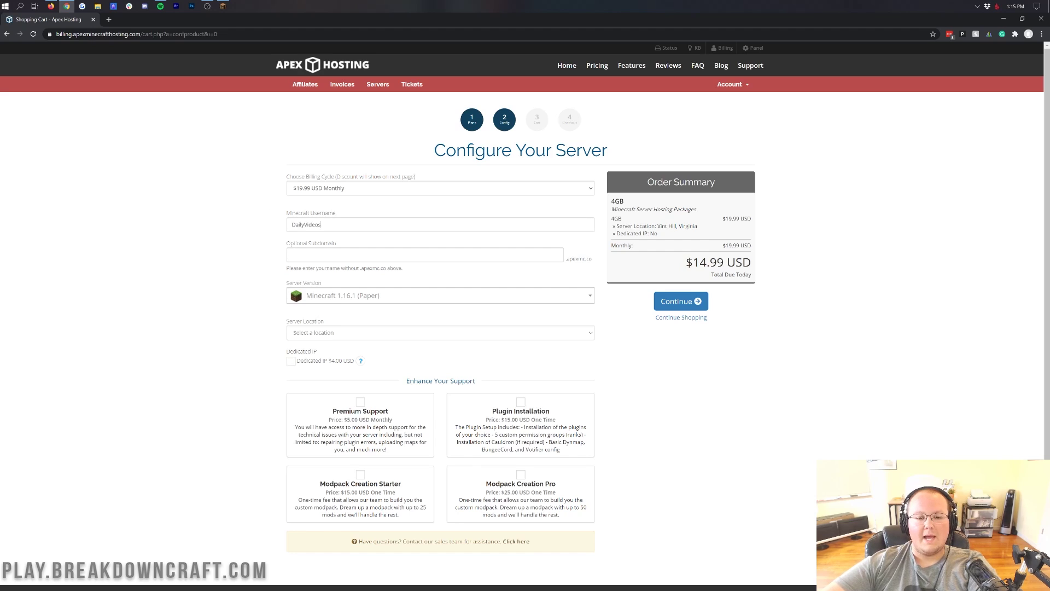
key(ctrl+a)
key(Right)
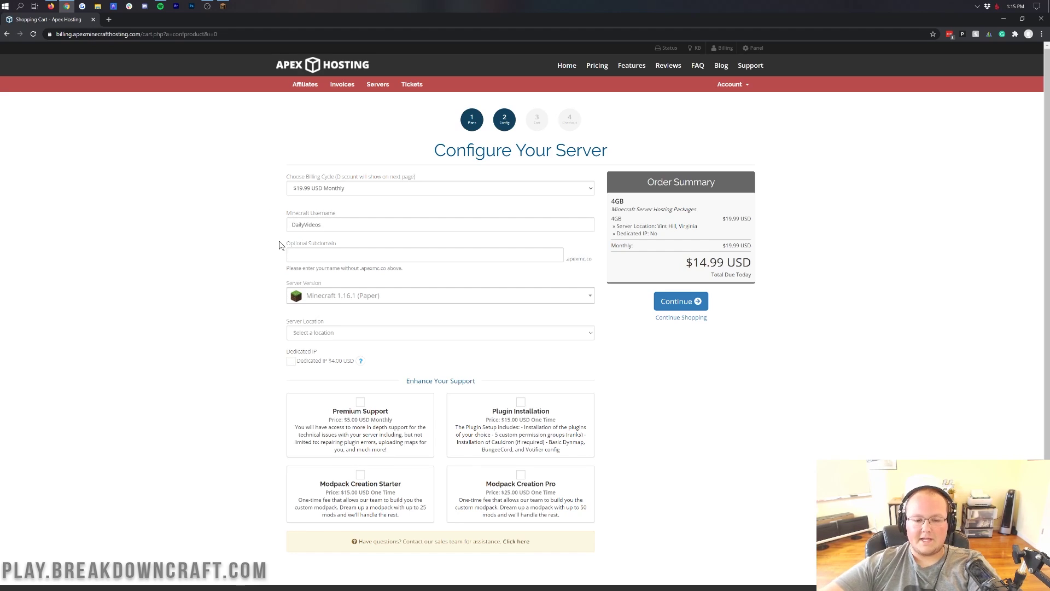
Set the optional subdomain to tutorialserver12, correcting the misspelling.
key(Tab)
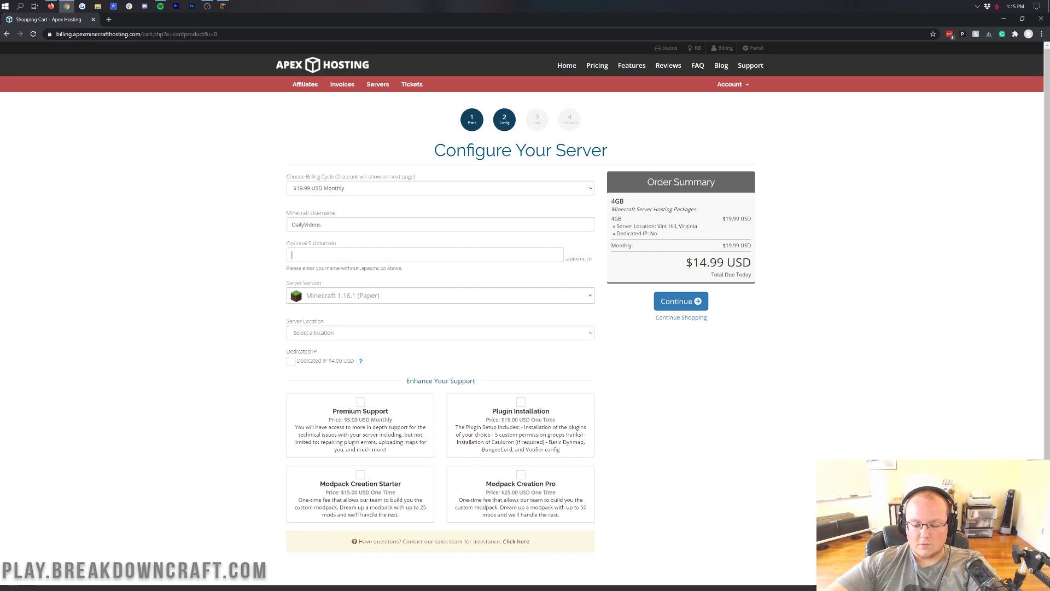
text(tutorailserver12)
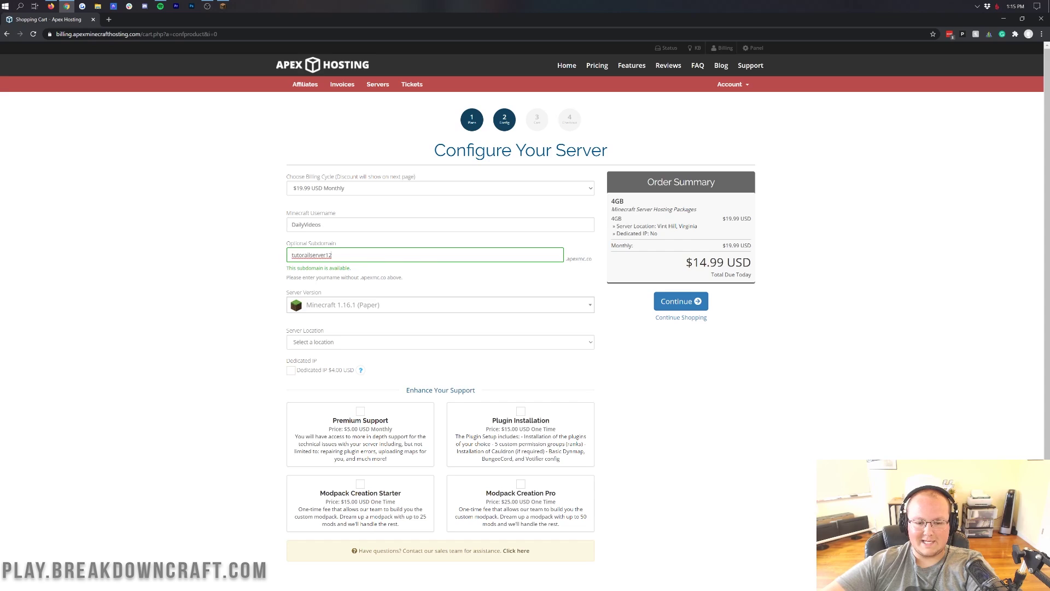
right_click(307, 255)
key(Escape)
click(308, 255)
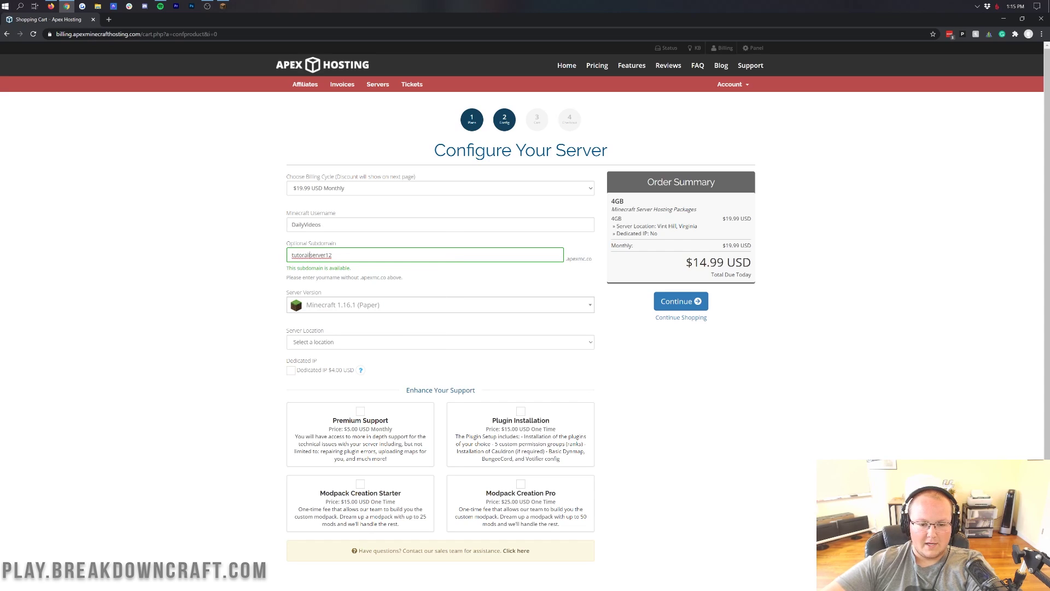
key(BackSpace)
key(Delete)
text(ia)
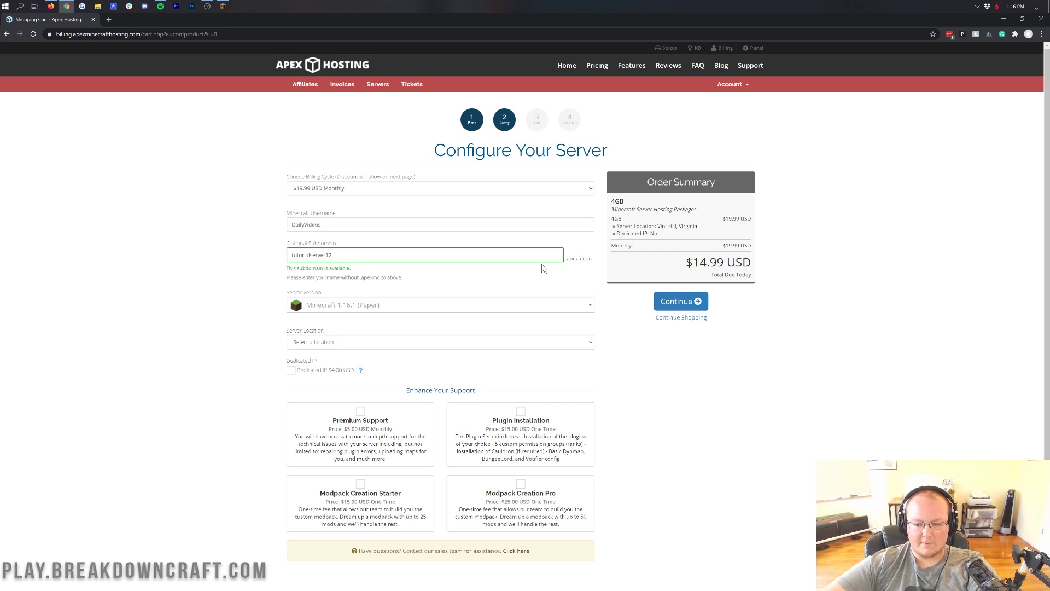
scroll(208, 214, down, 1)
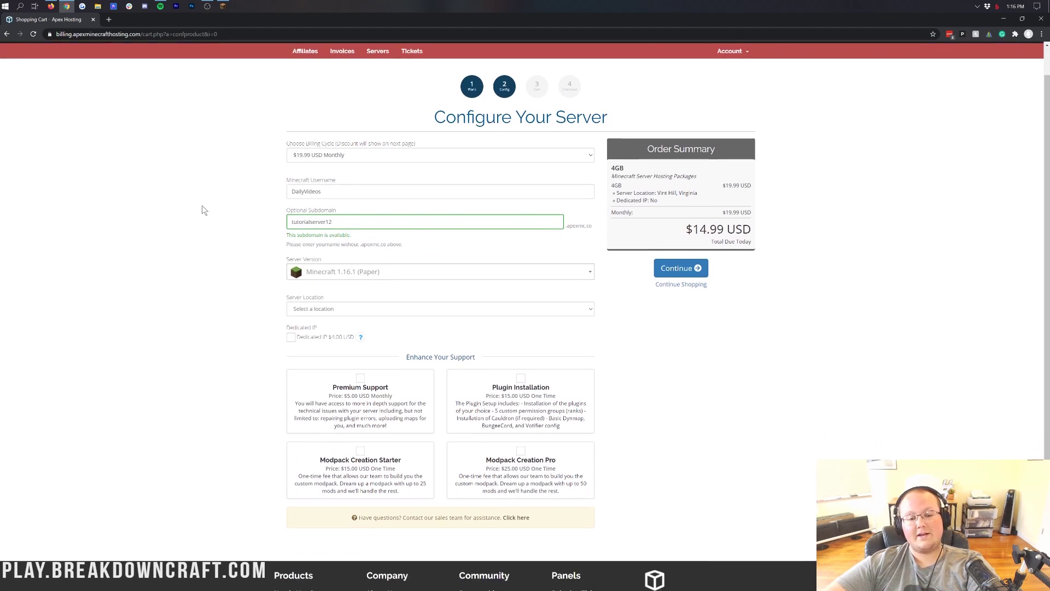
Open the Server Version list and scroll through it, leaving Minecraft 1.16.1 (Paper) selected.
click(335, 267)
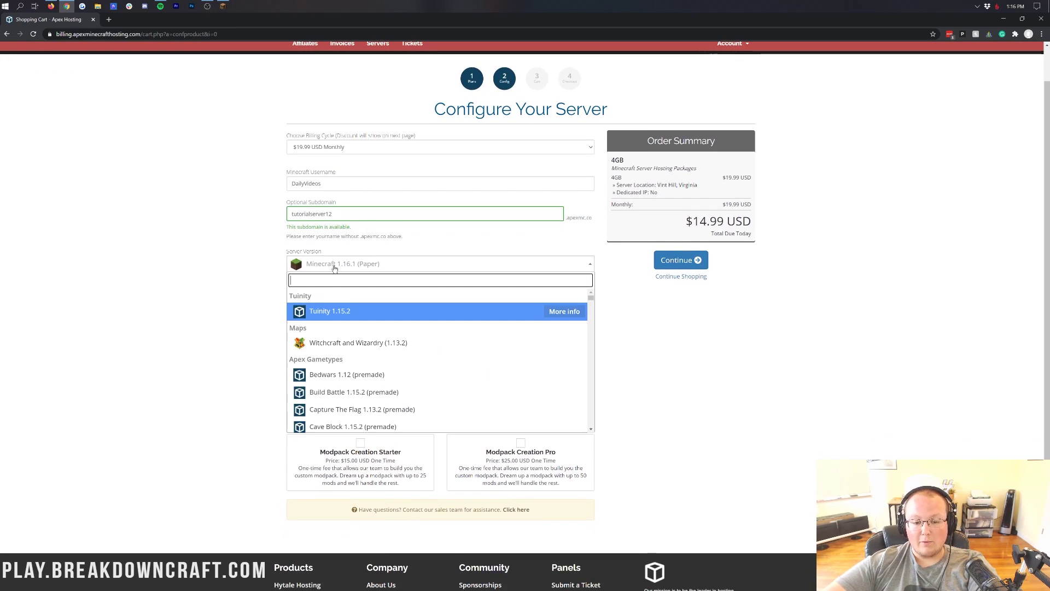
click(355, 268)
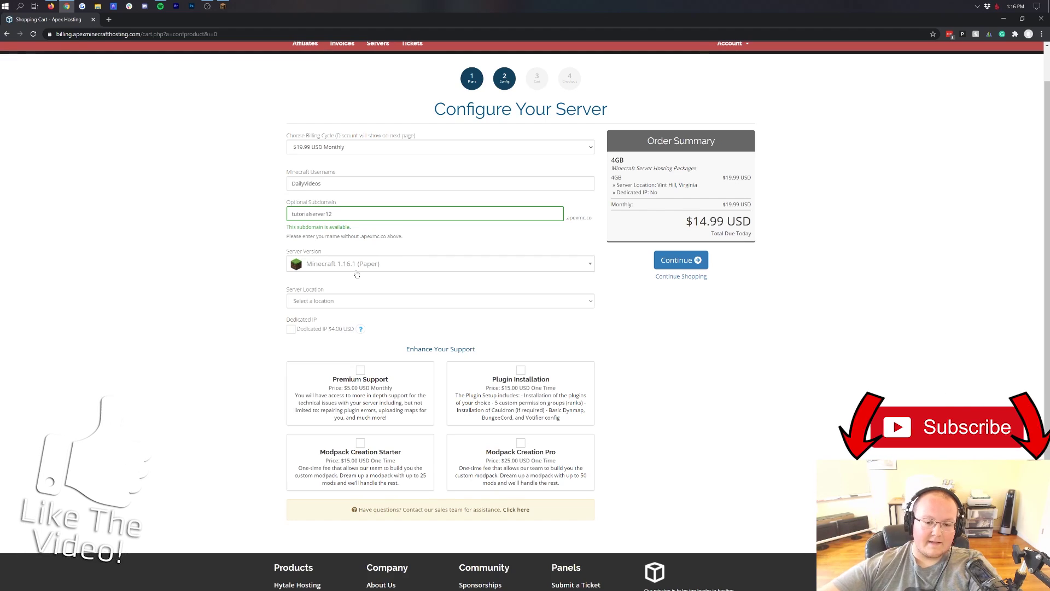
click(370, 271)
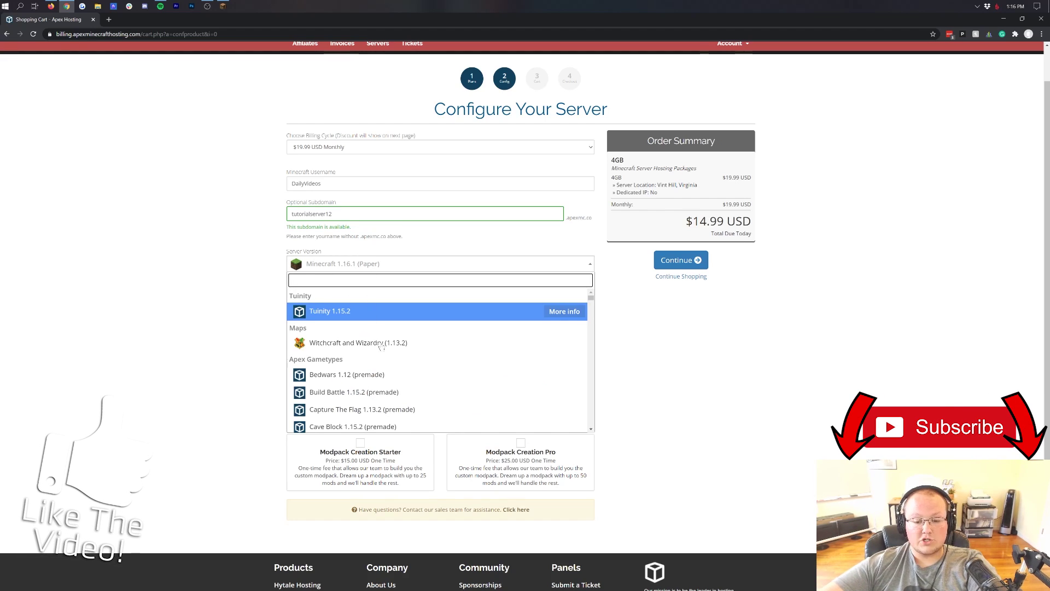
scroll(403, 376, down, 5)
scroll(403, 377, down, 10)
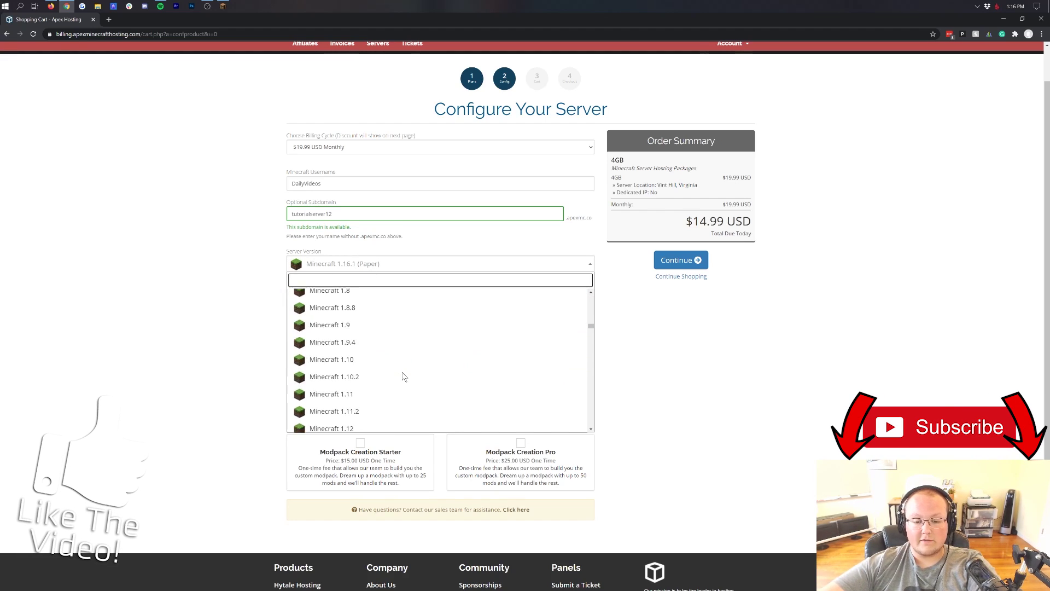
scroll(403, 376, down, 6)
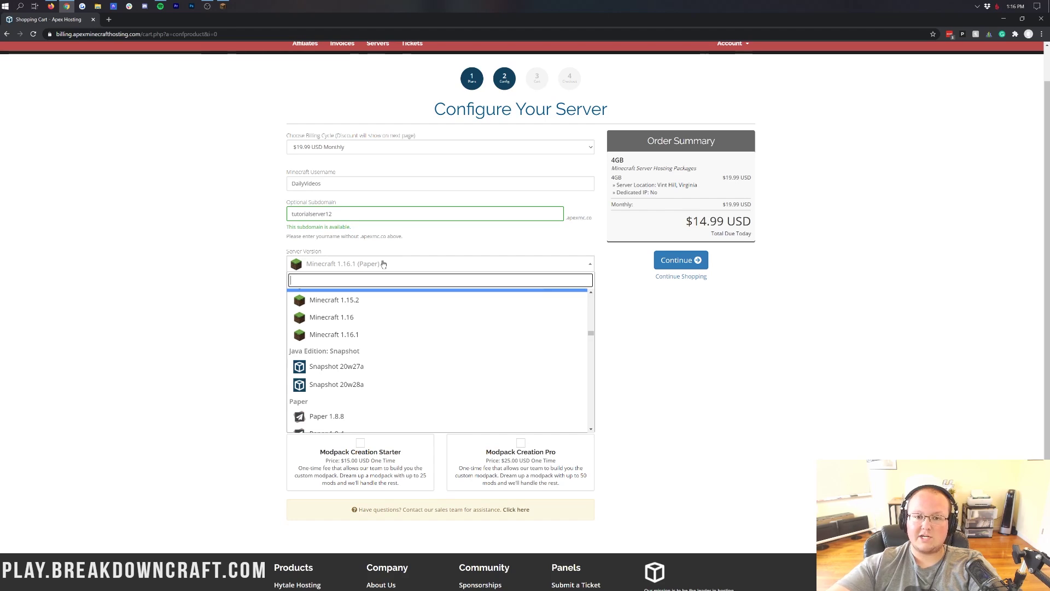
scroll(409, 338, down, 15)
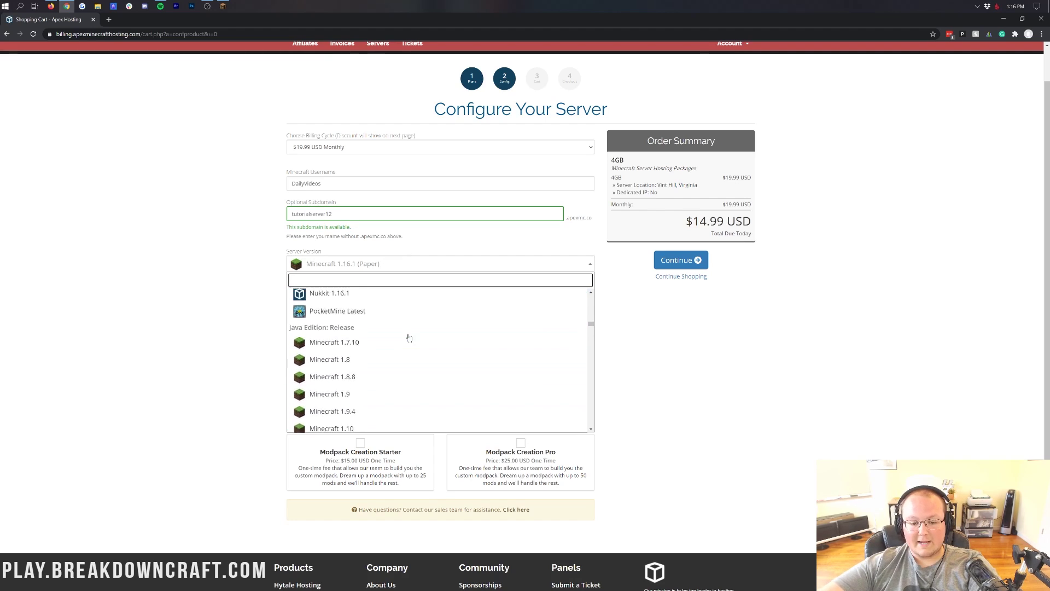
Browse the other server types in the version list, then reselect Minecraft 1.16.1 (Paper).
scroll(382, 361, up, 10)
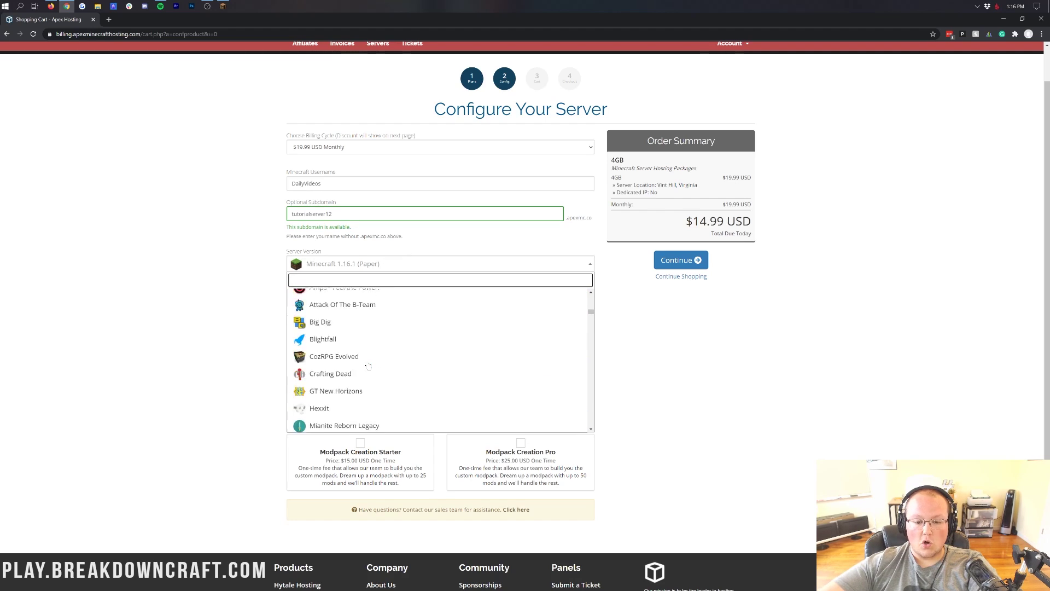
scroll(368, 365, up, 5)
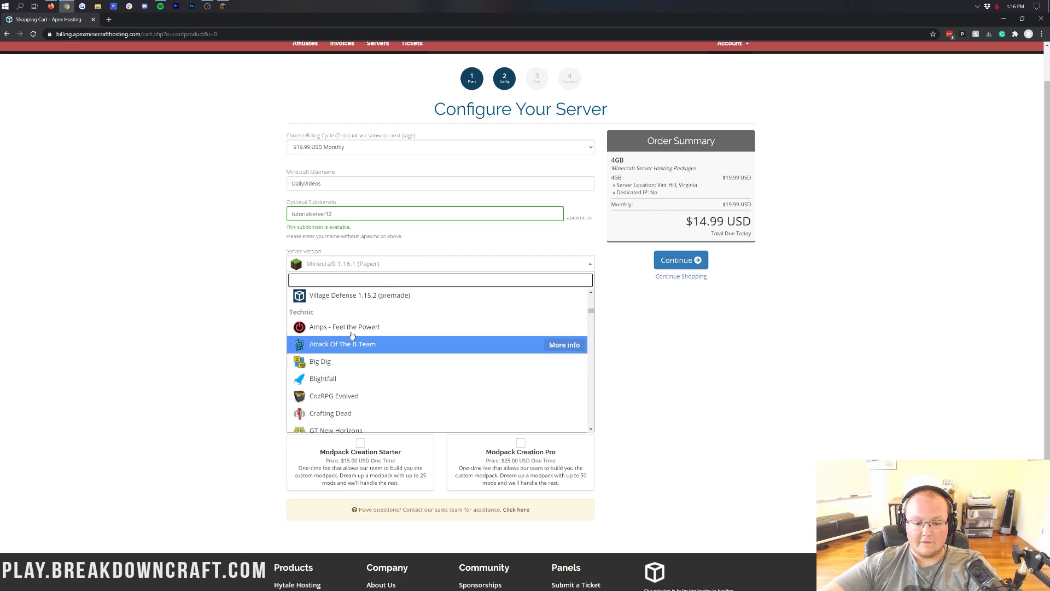
scroll(359, 334, up, 3)
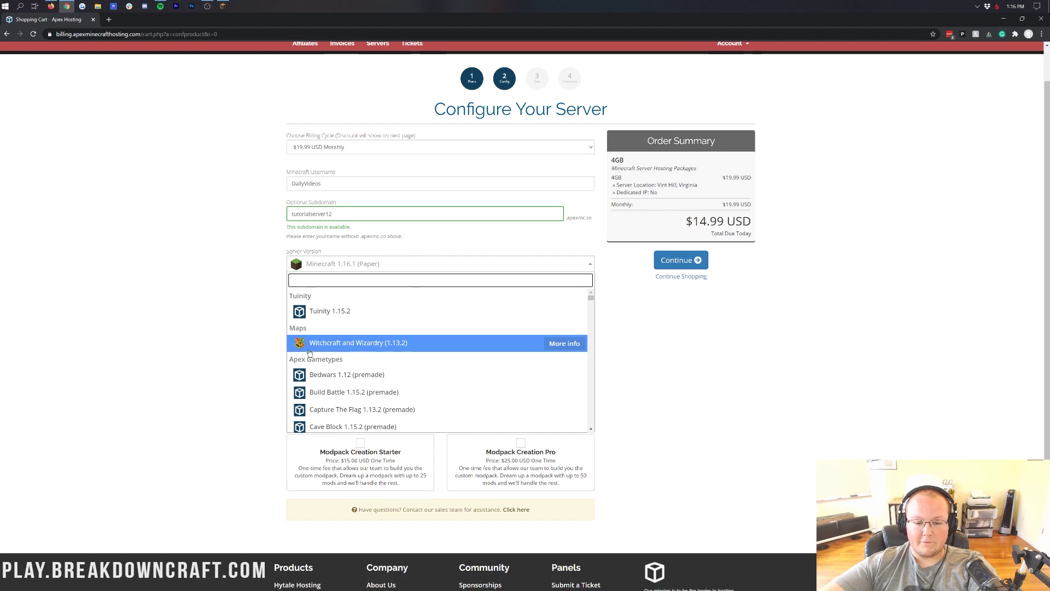
scroll(338, 363, down, 3)
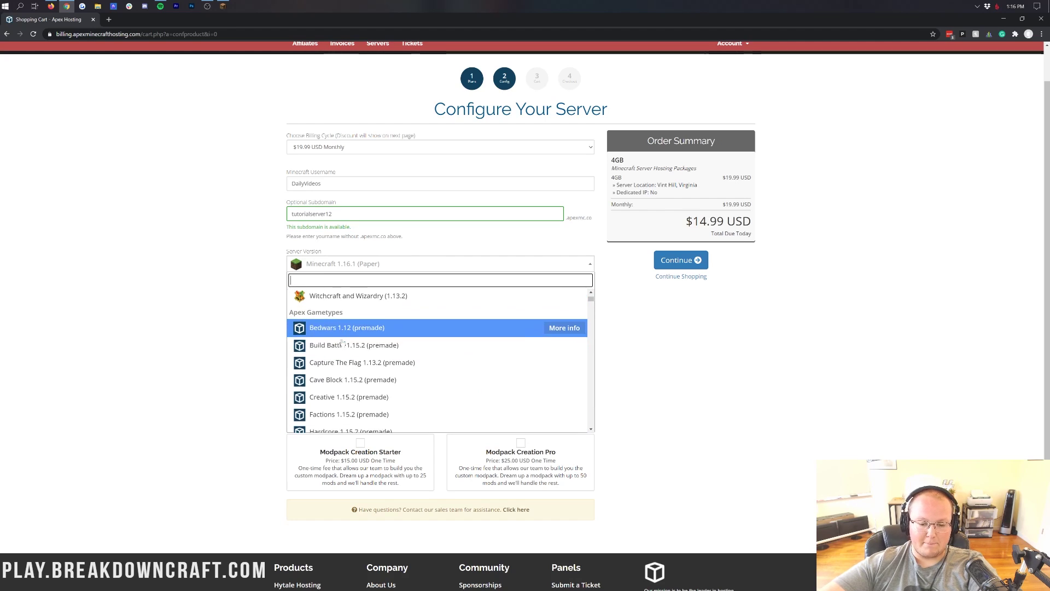
scroll(335, 354, down, 1)
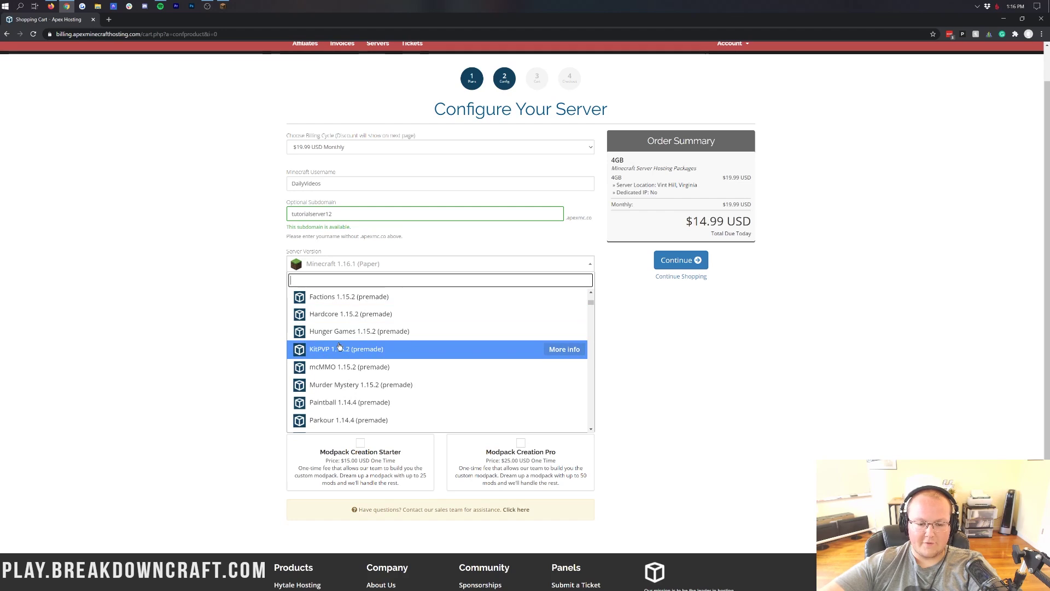
scroll(340, 356, down, 3)
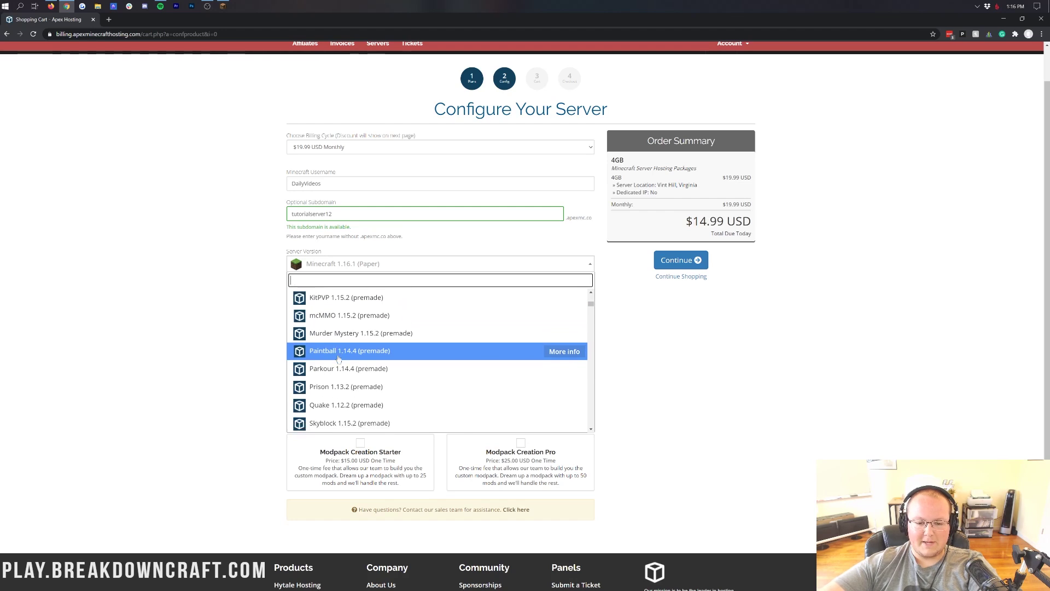
scroll(339, 359, down, 2)
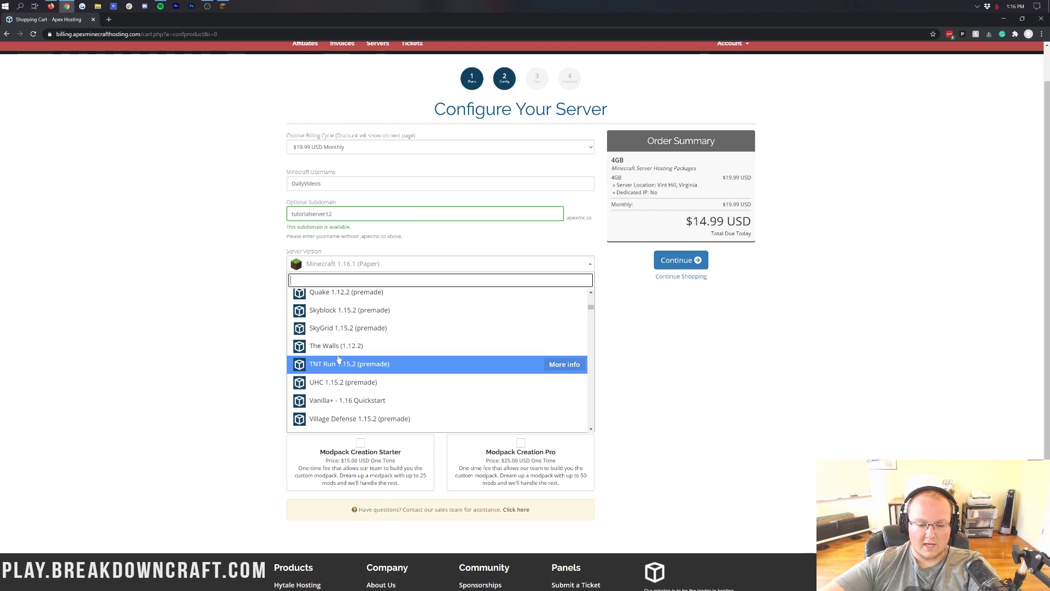
scroll(340, 359, down, 1)
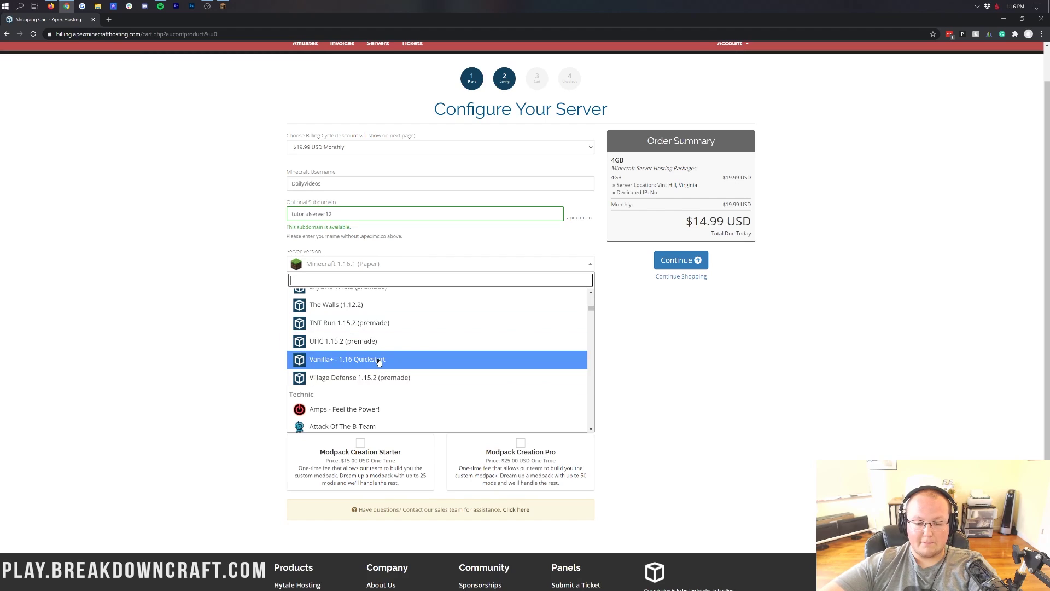
scroll(378, 359, down, 4)
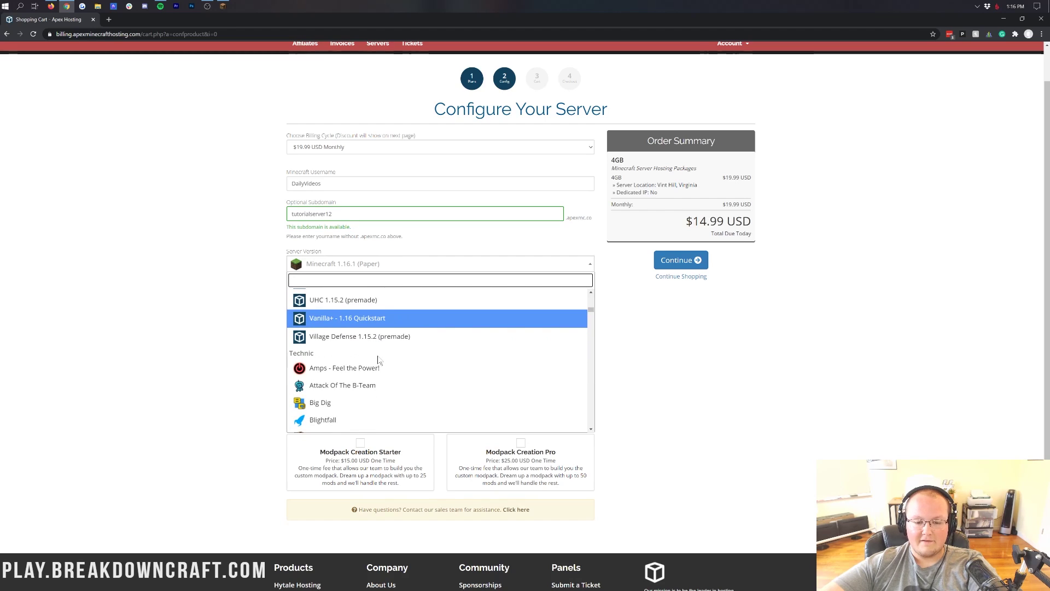
scroll(378, 359, down, 1)
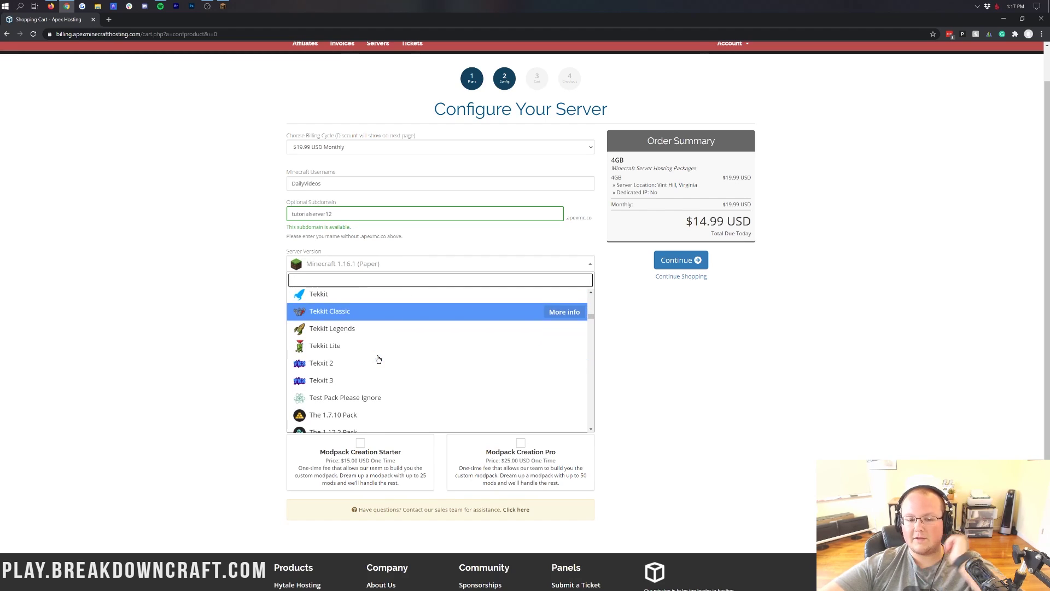
scroll(378, 360, down, 10)
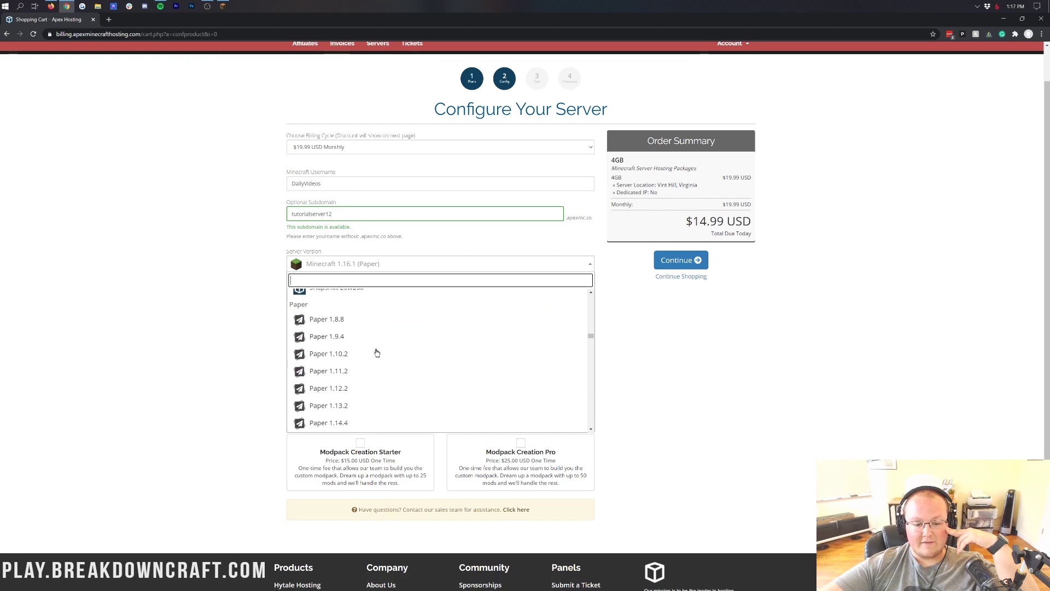
scroll(366, 324, down, 6)
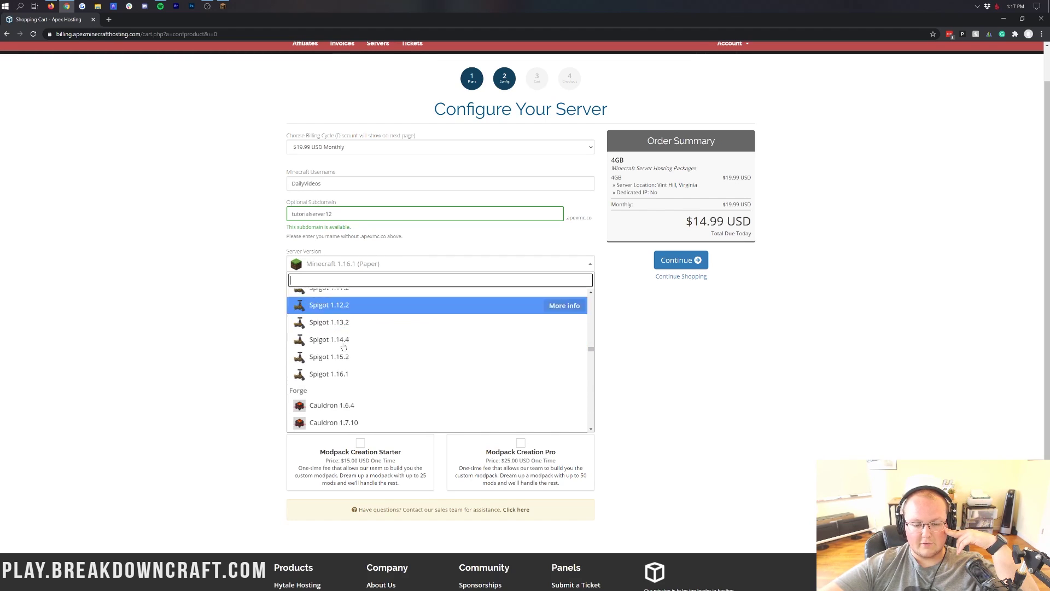
scroll(343, 346, down, 4)
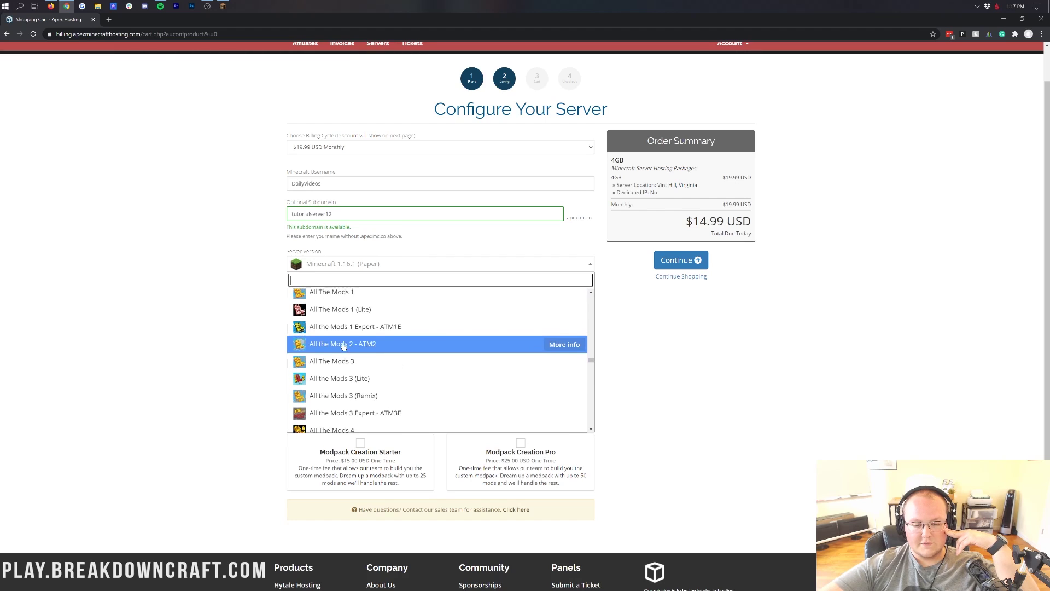
scroll(343, 347, up, 3)
scroll(344, 347, down, 5)
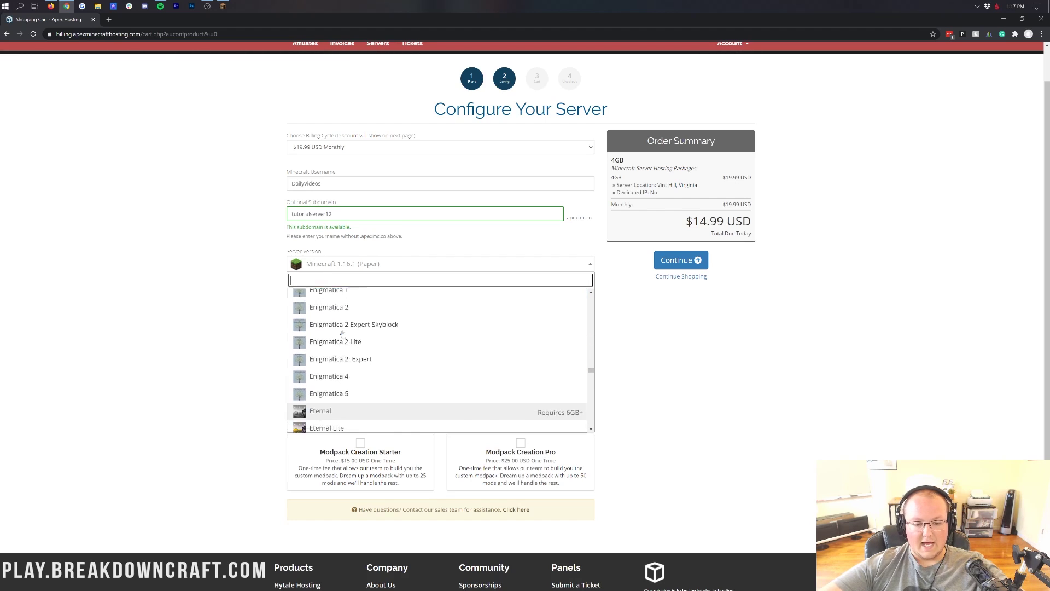
scroll(344, 333, down, 10)
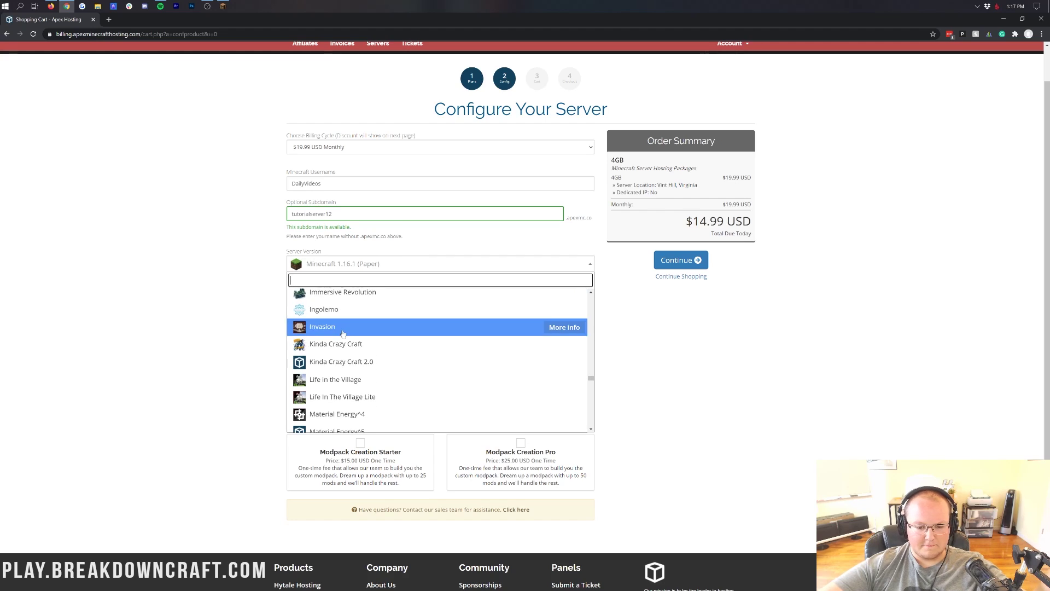
scroll(343, 334, down, 15)
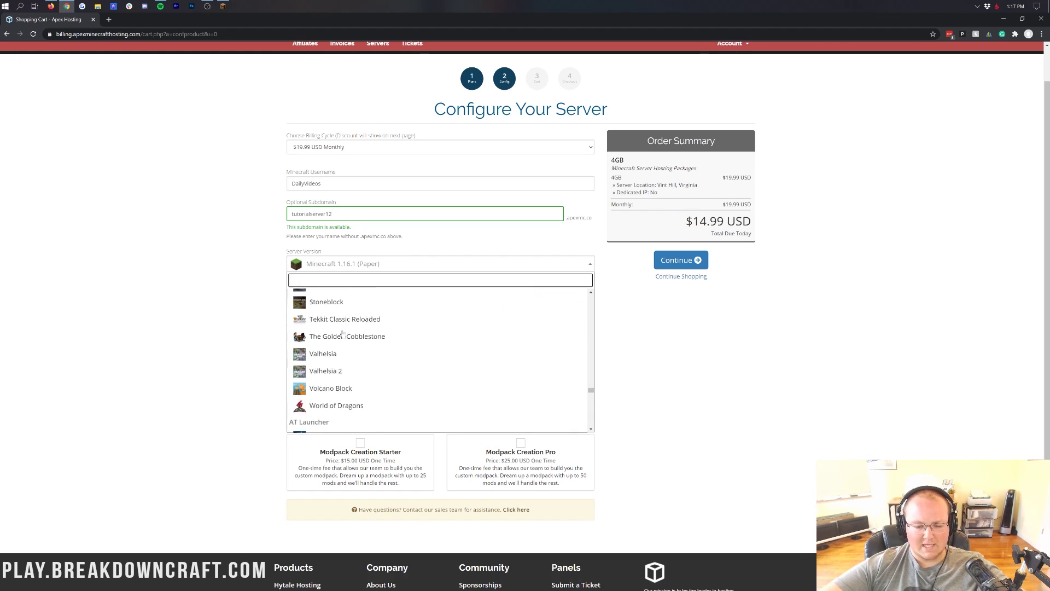
scroll(343, 334, down, 15)
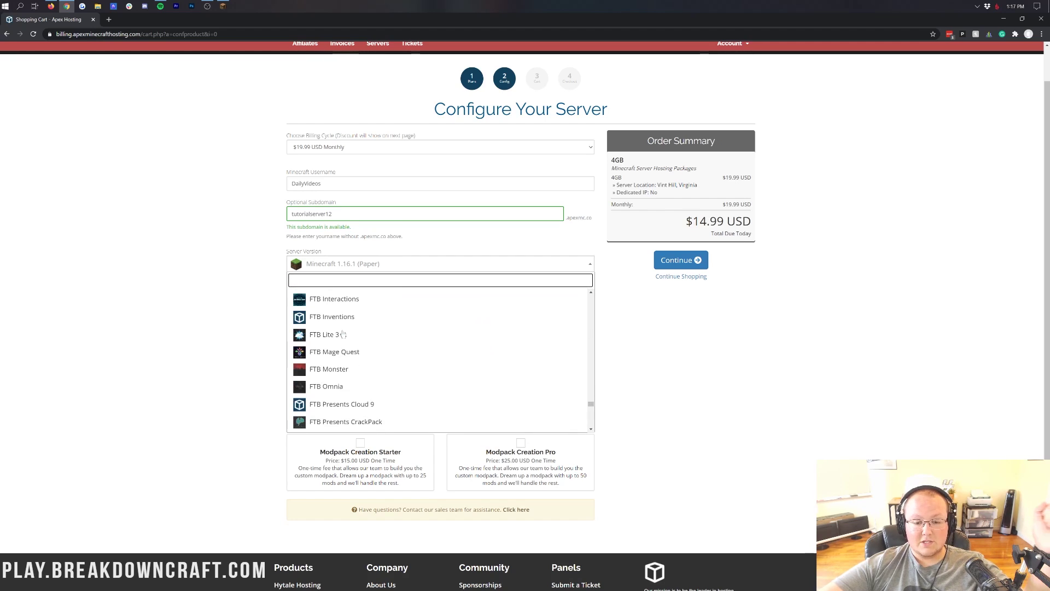
scroll(343, 334, down, 15)
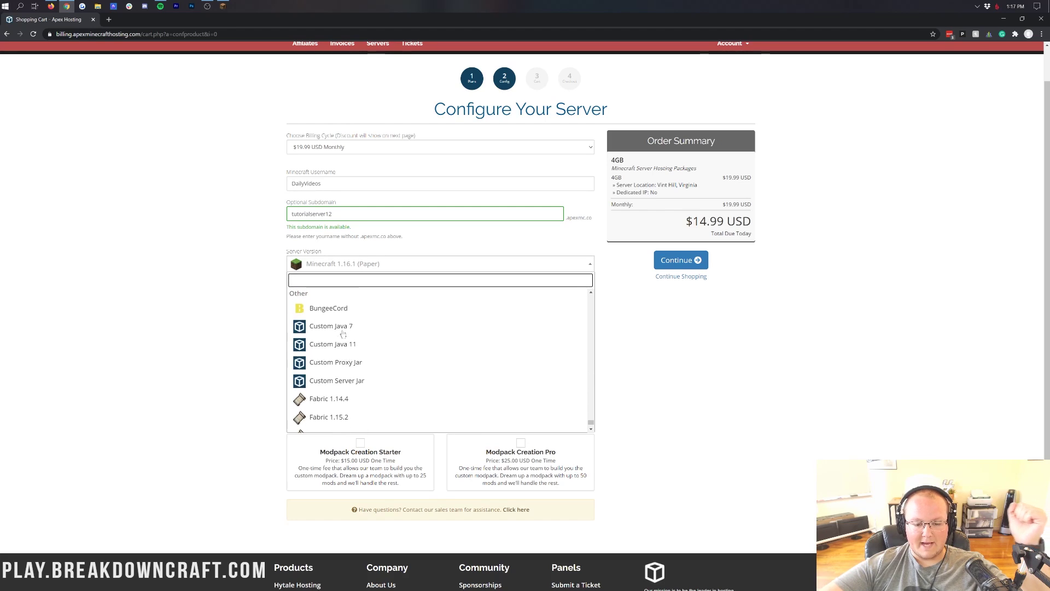
scroll(343, 334, down, 1)
click(223, 361)
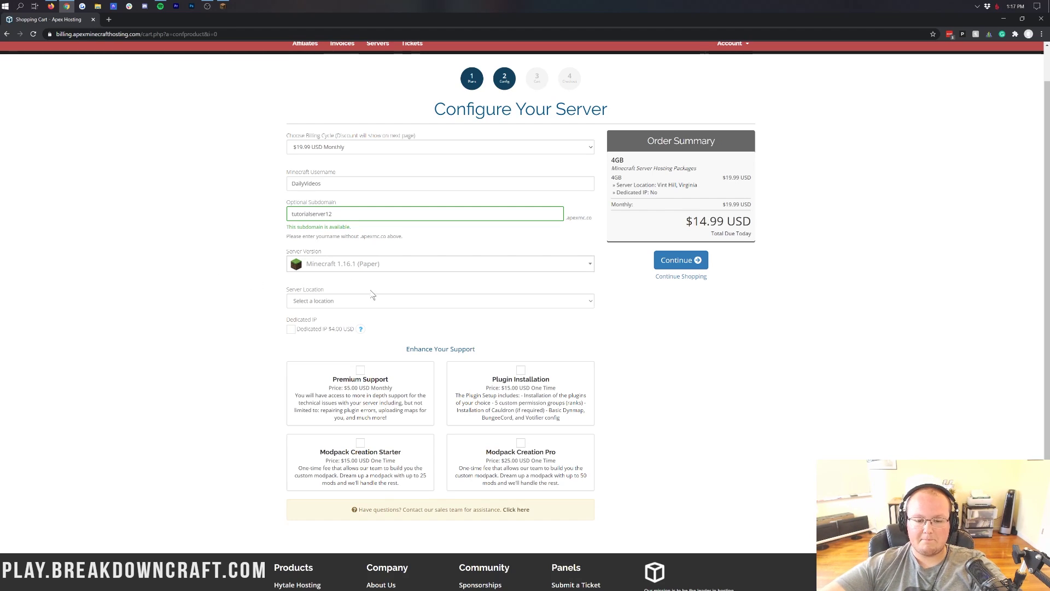
Choose Miami, Florida as the server location and continue to Review & Checkout.
click(361, 302)
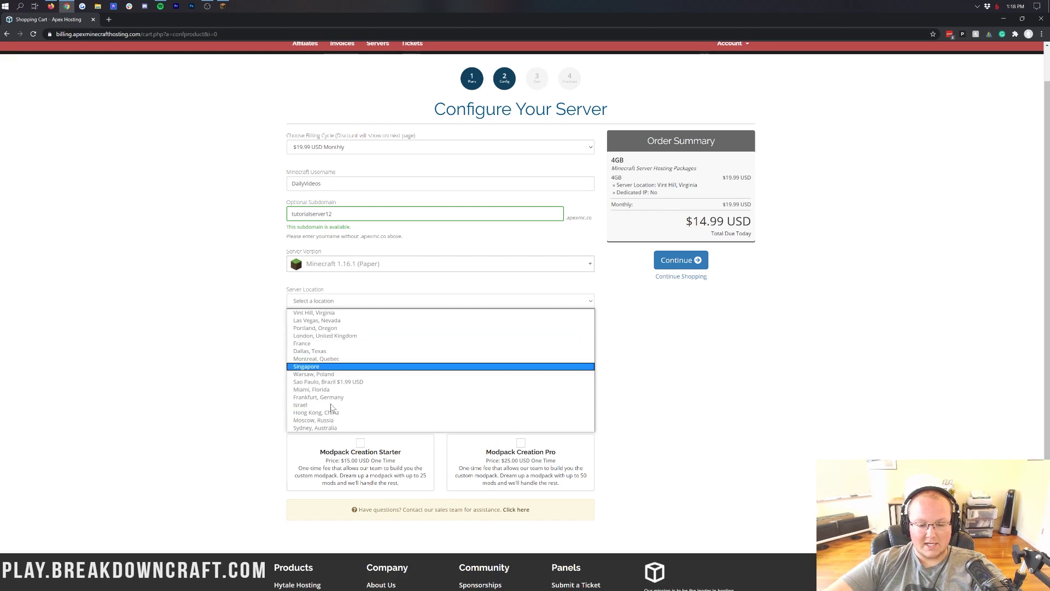
click(330, 389)
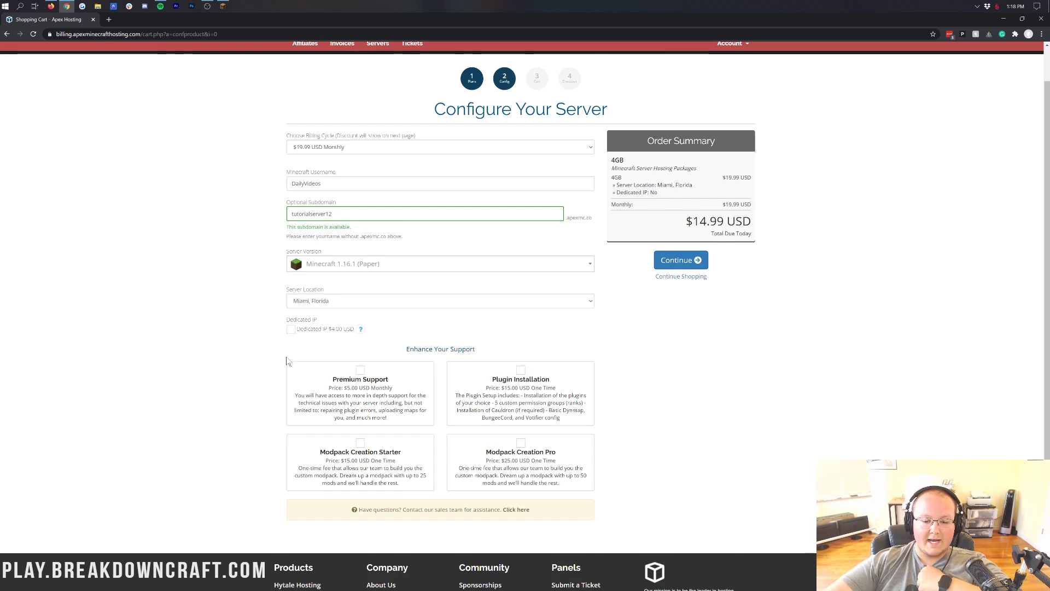
scroll(351, 306, down, 2)
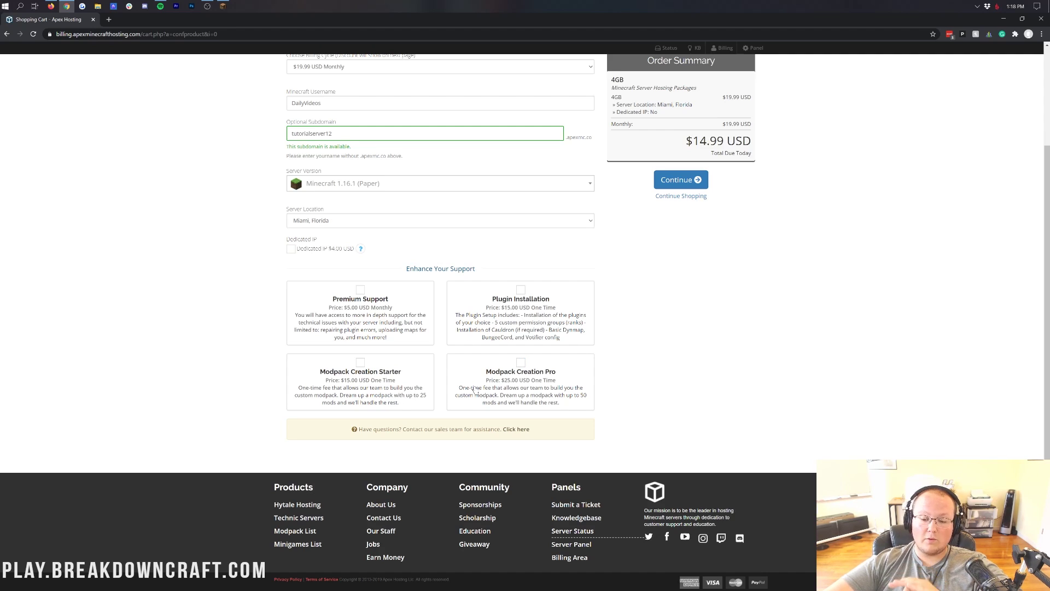
scroll(474, 390, up, 2)
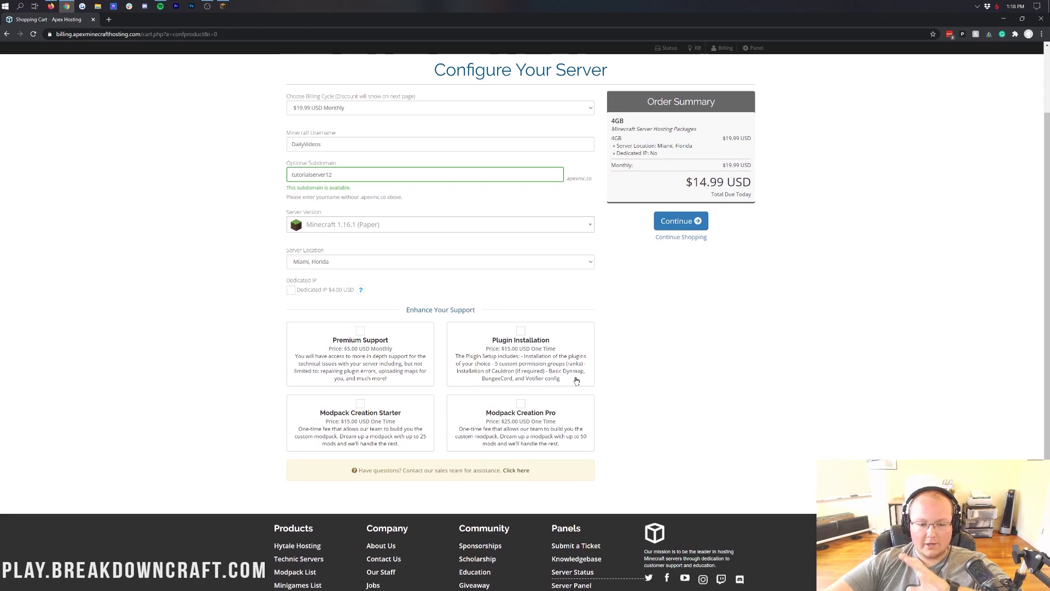
scroll(283, 320, up, 2)
click(680, 302)
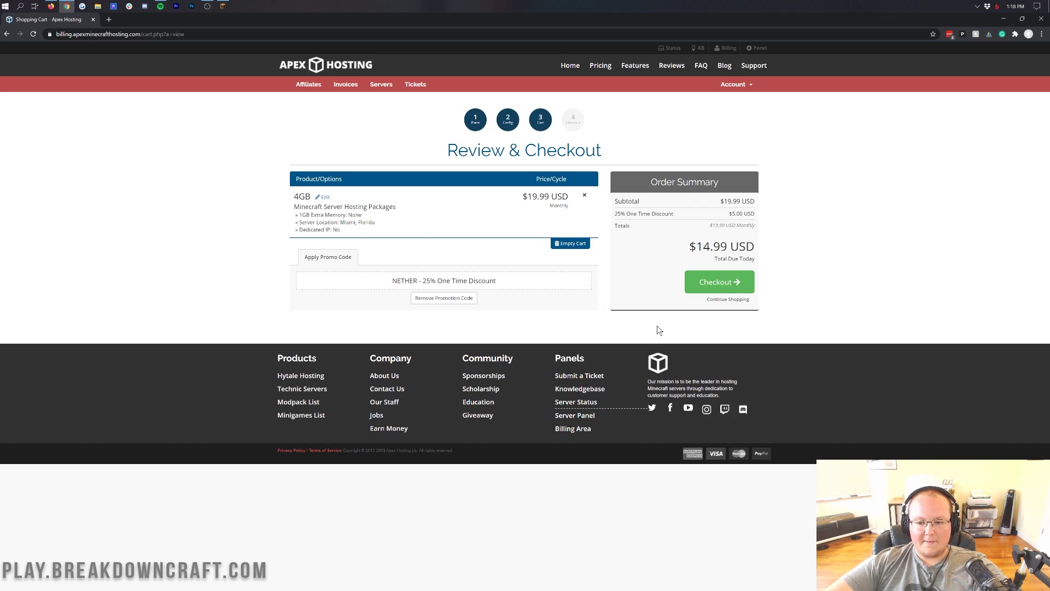
Proceed from the cart review to checkout and look through the checkout form.
click(709, 280)
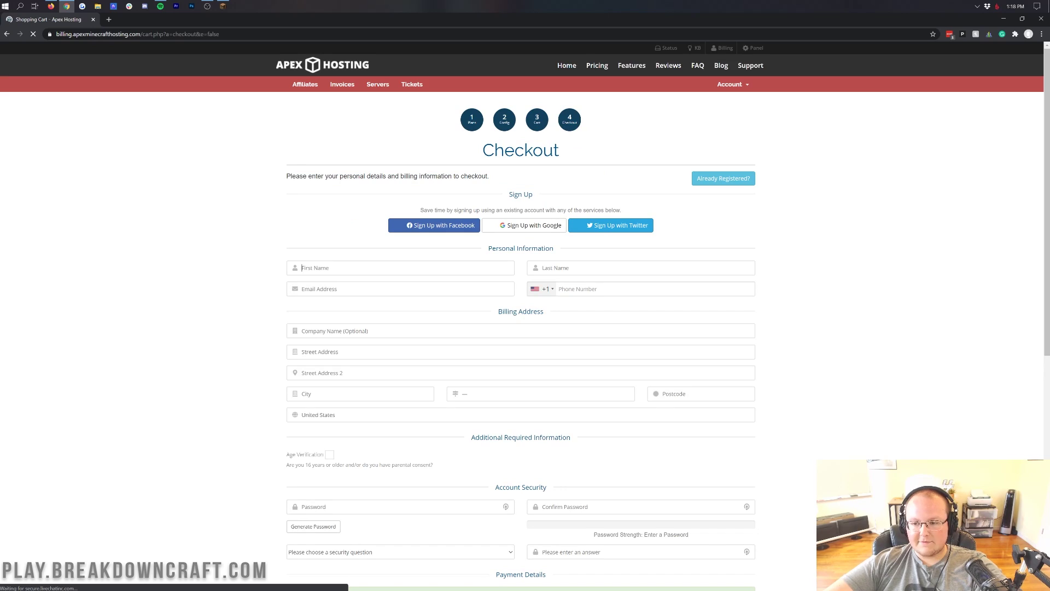
scroll(554, 466, down, 8)
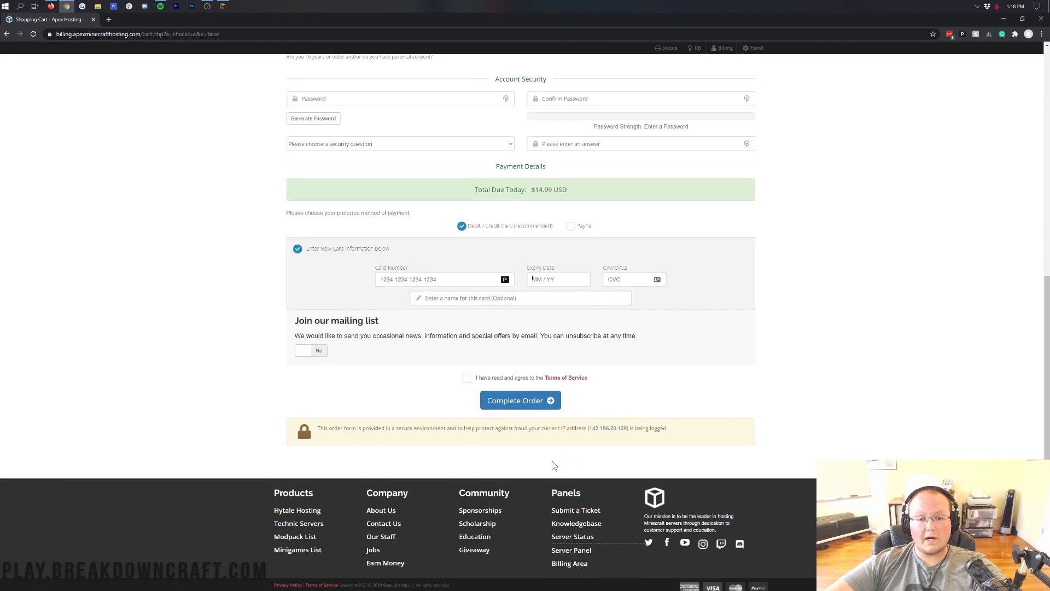
scroll(554, 466, up, 8)
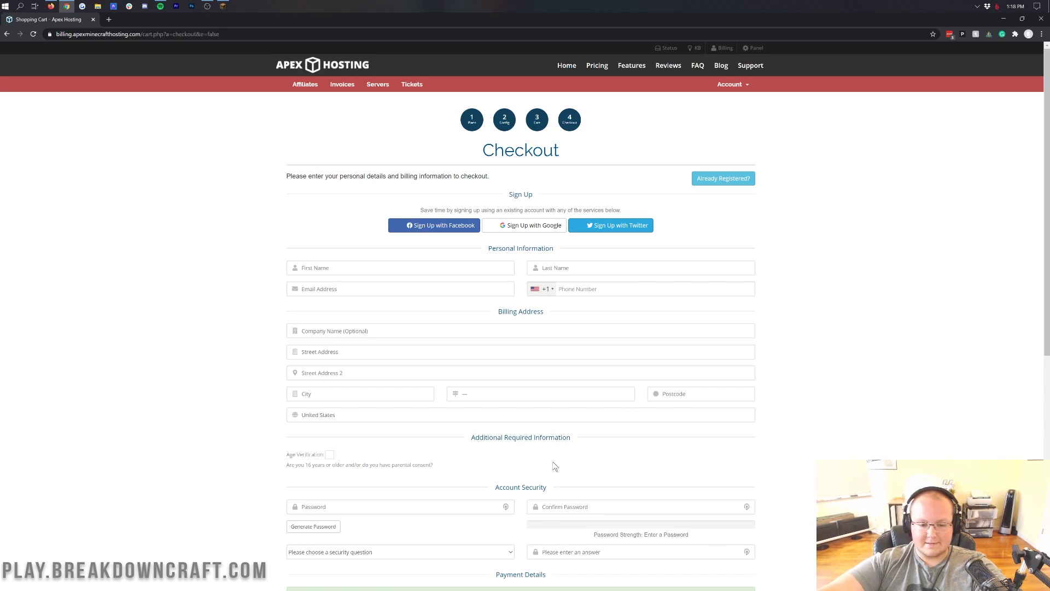
scroll(554, 466, down, 4)
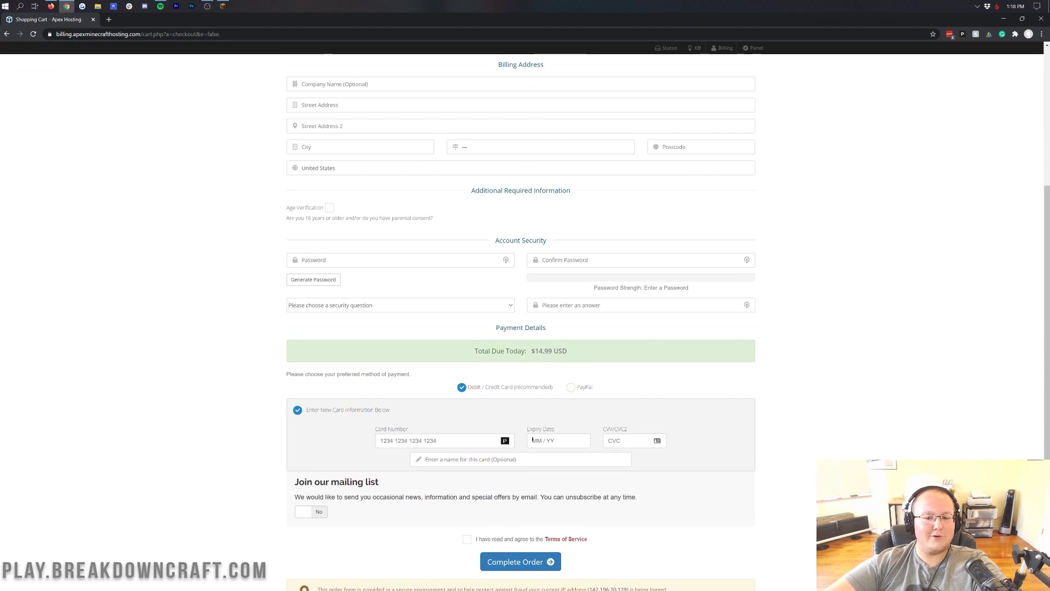
scroll(551, 484, up, 5)
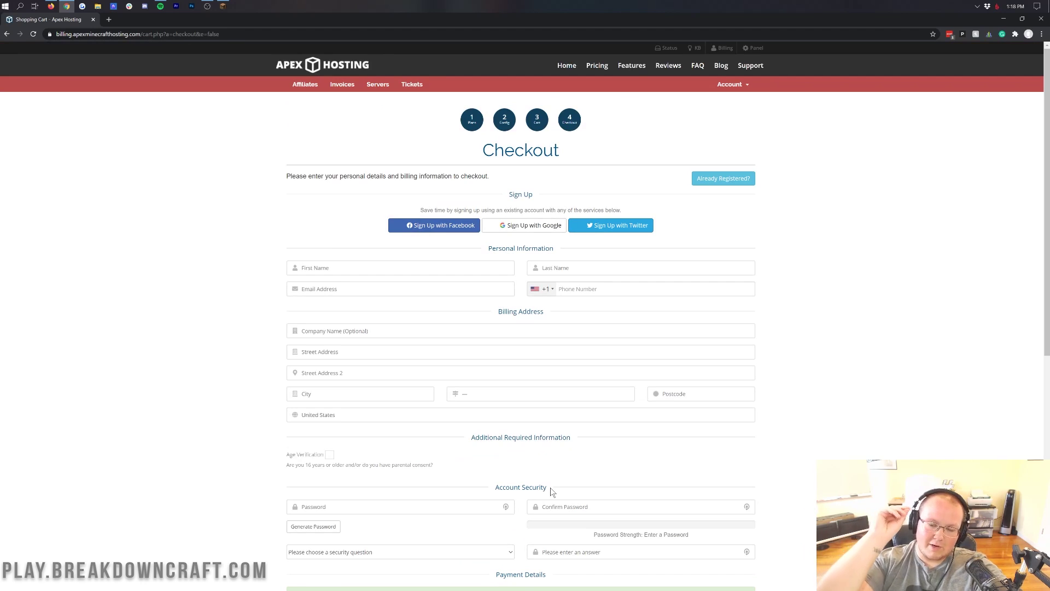
scroll(551, 487, down, 4)
scroll(553, 477, down, 2)
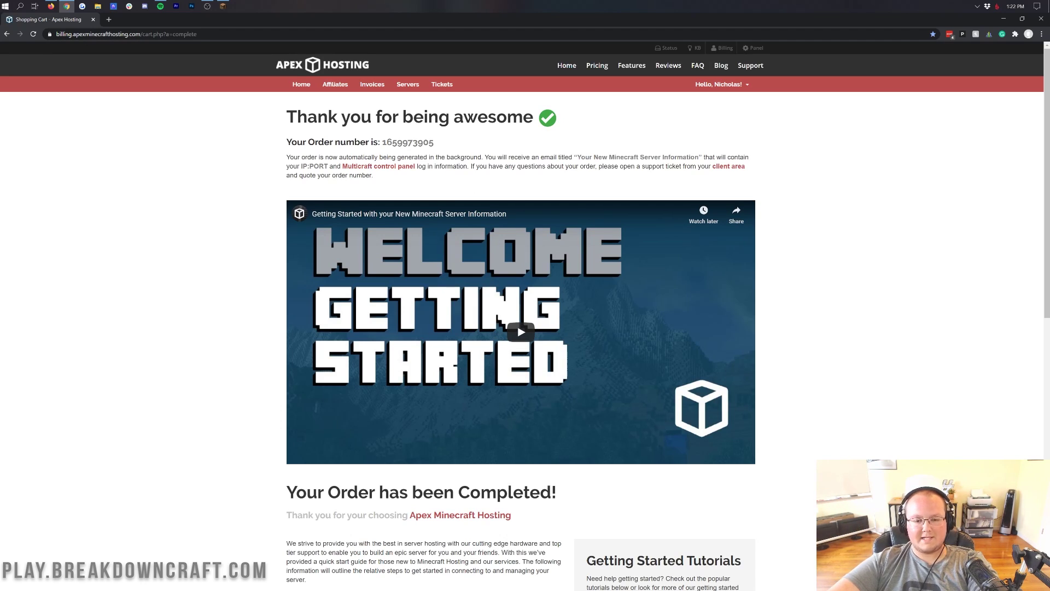
drag(284, 114, 475, 117)
click(475, 117)
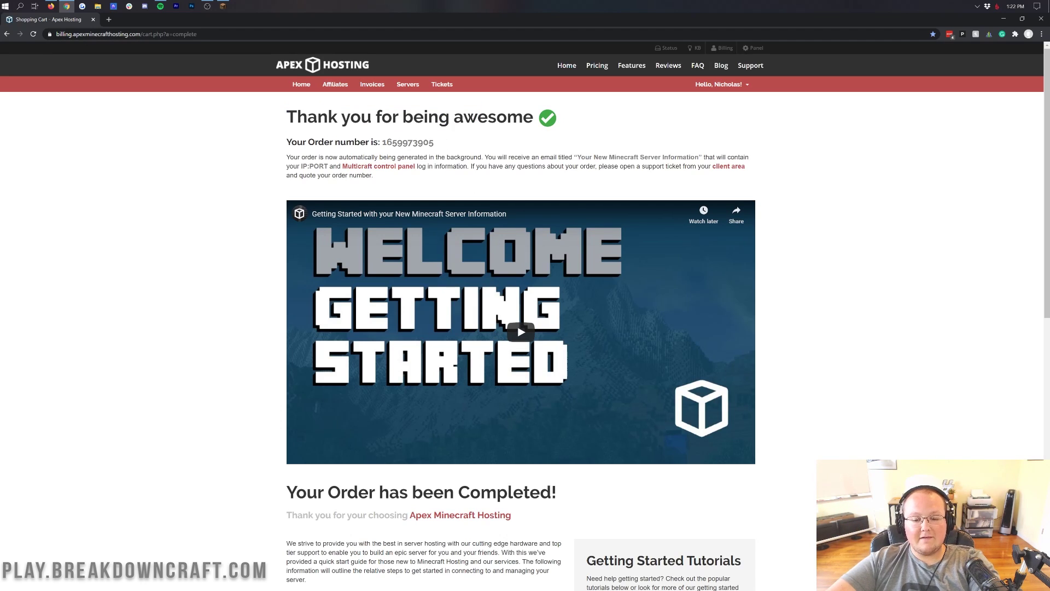
scroll(520, 322, down, 10)
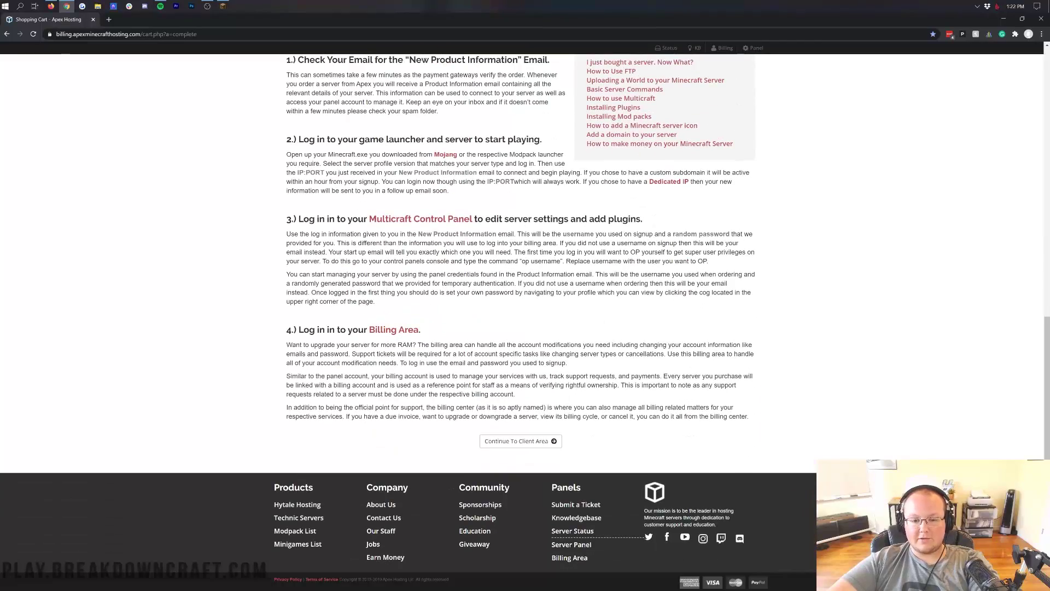
scroll(525, 322, up, 3)
scroll(519, 323, down, 1)
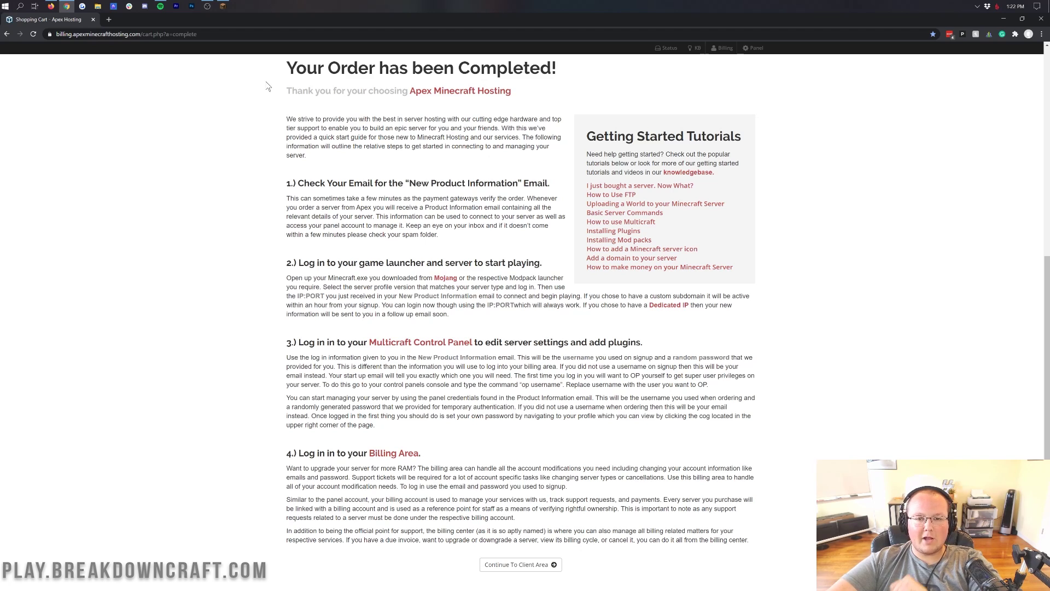
click(113, 6)
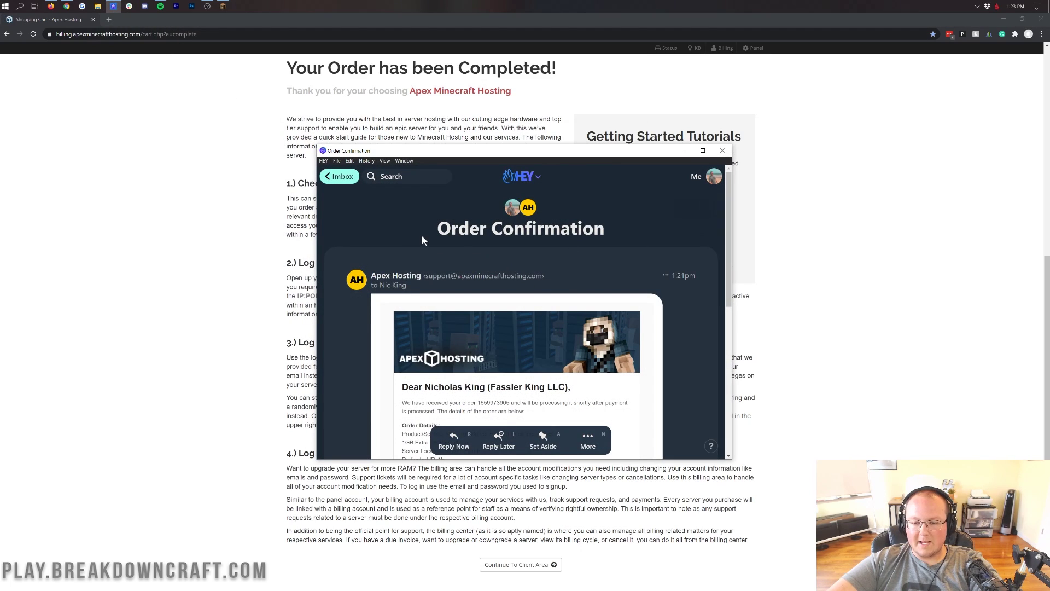
Find and copy the server address 209.222.97.75:25604 from the new server information email.
scroll(547, 235, down, 3)
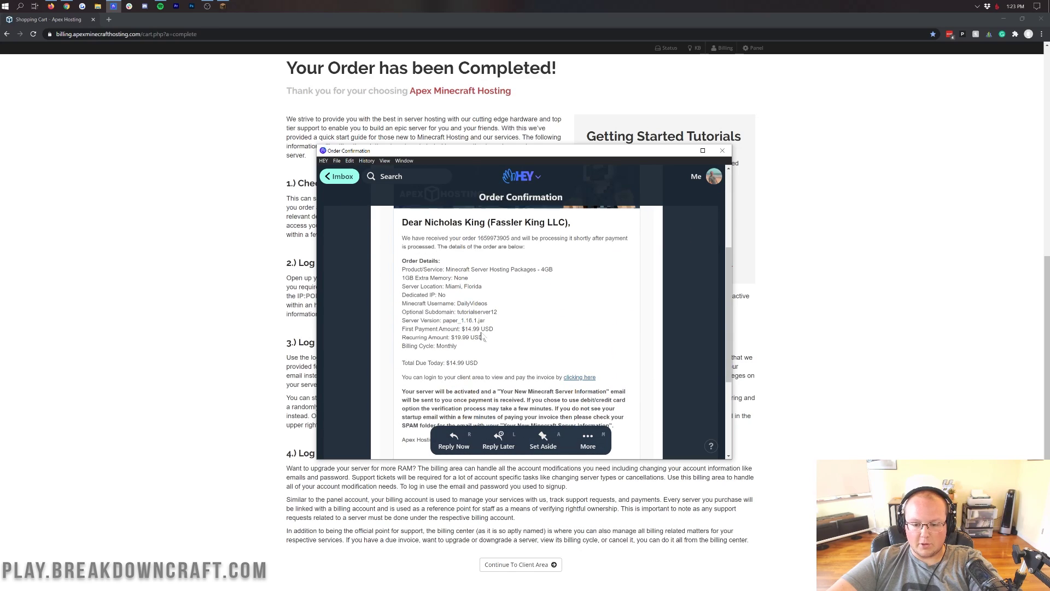
scroll(442, 297, down, 2)
scroll(442, 297, up, 2)
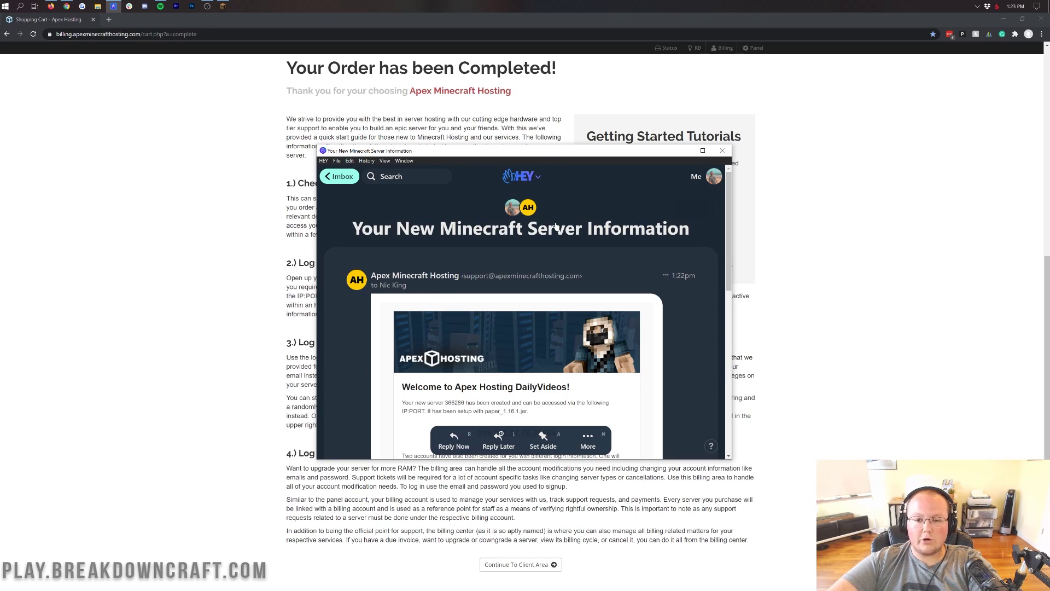
scroll(556, 226, down, 3)
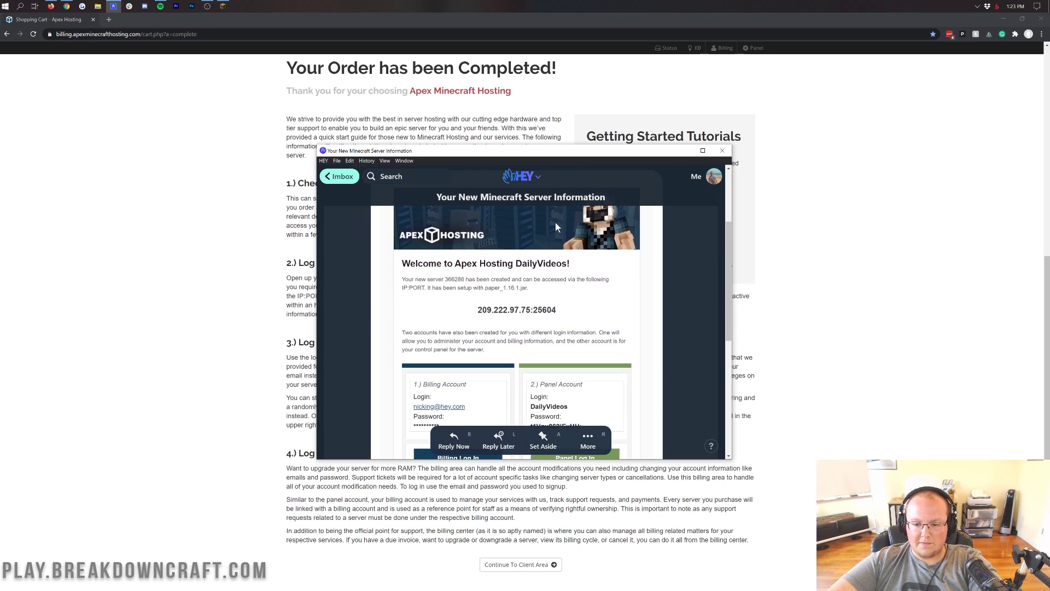
drag(474, 151, 606, 239)
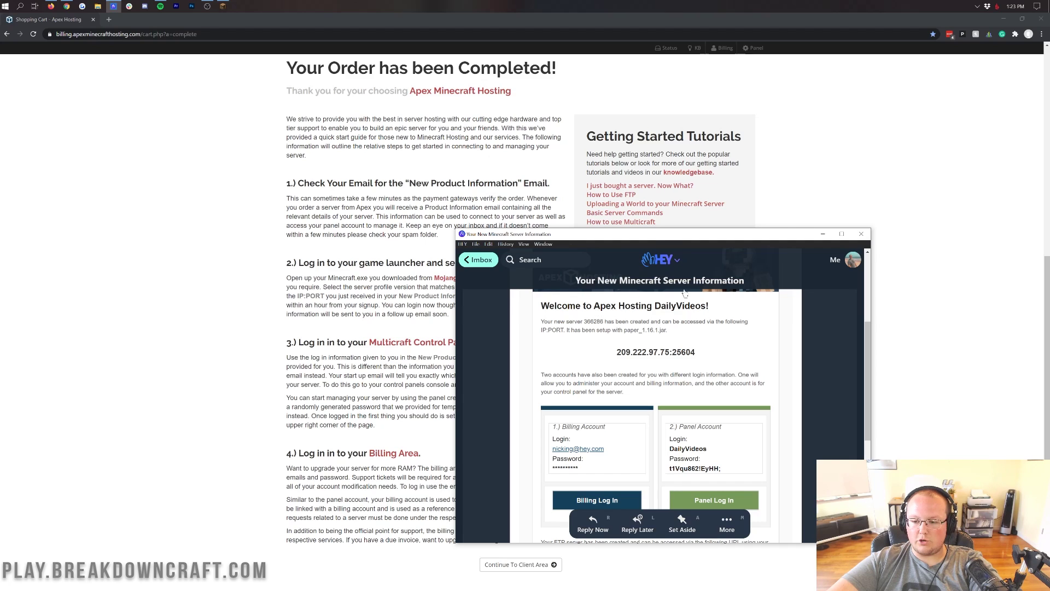
drag(656, 237, 504, 151)
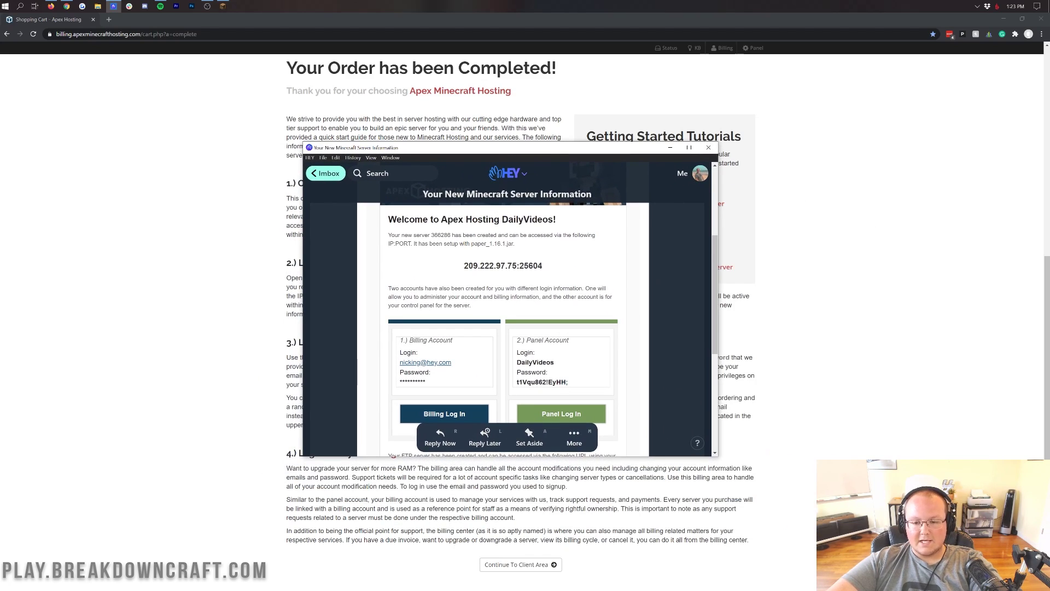
drag(548, 271, 463, 268)
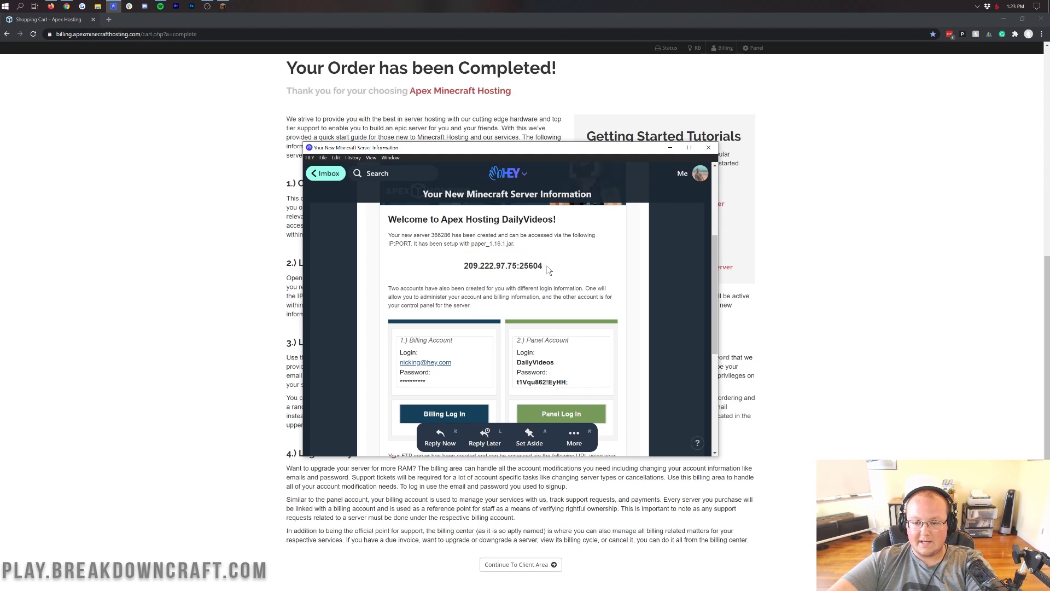
drag(549, 271, 464, 268)
key(ctrl+c)
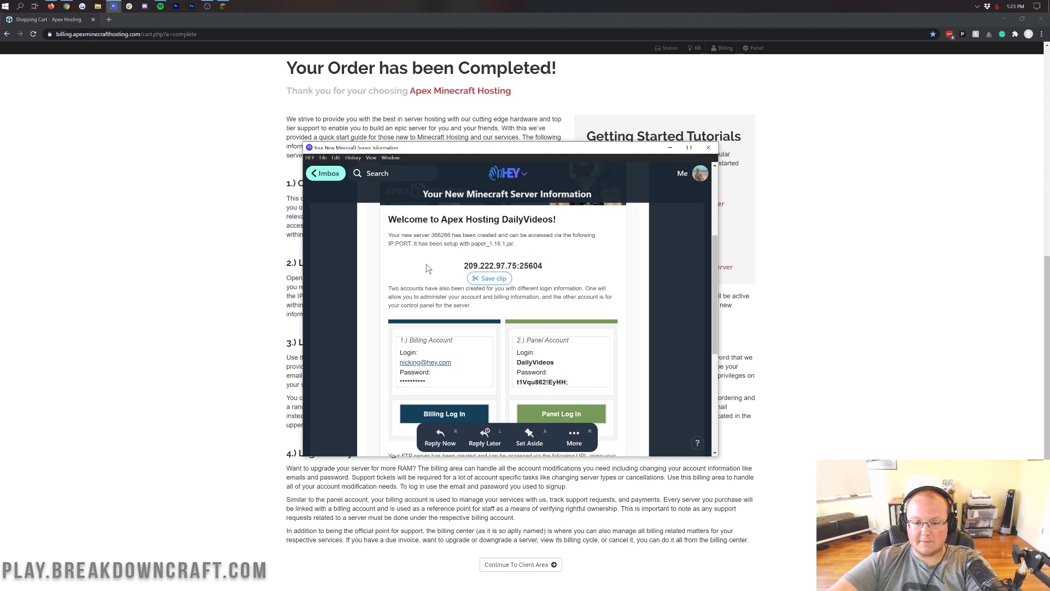
click(222, 6)
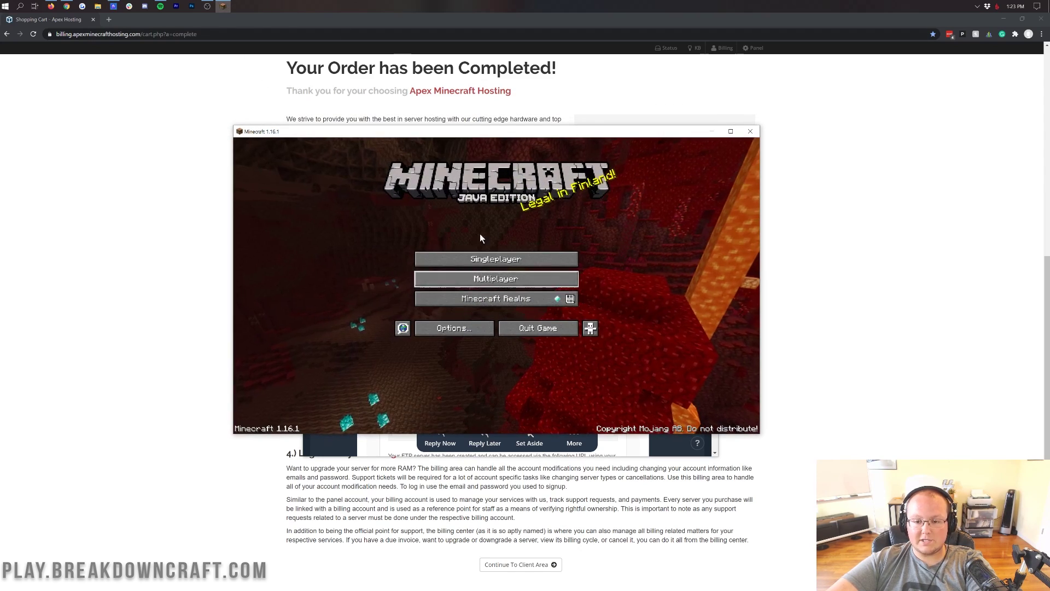
Add a multiplayer server named My Apex Server with the pasted address 209.222.97.75:25604.
click(515, 279)
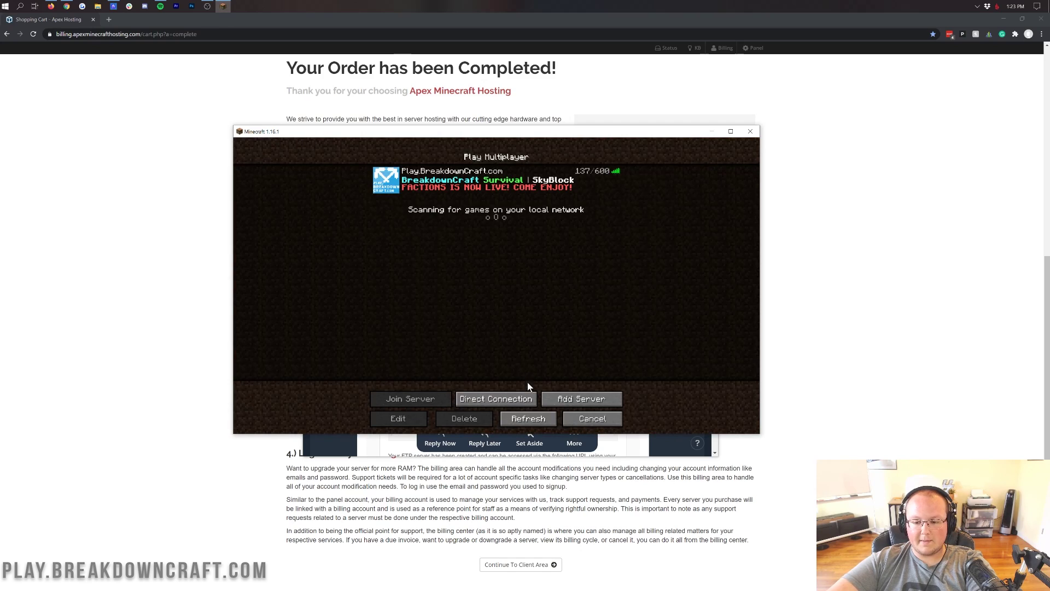
click(580, 401)
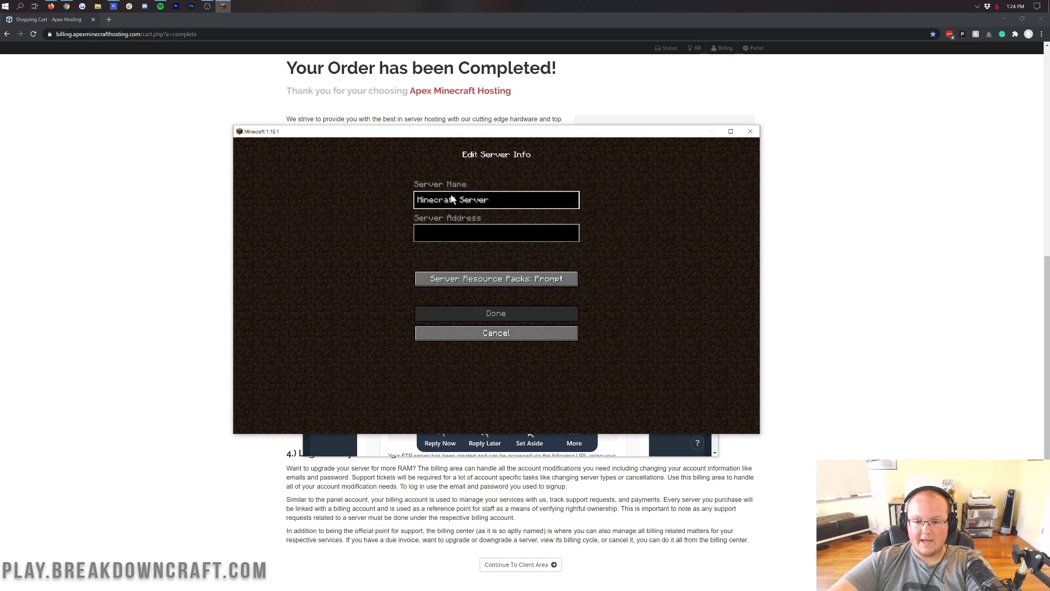
key(ctrl+a)
text(My AP)
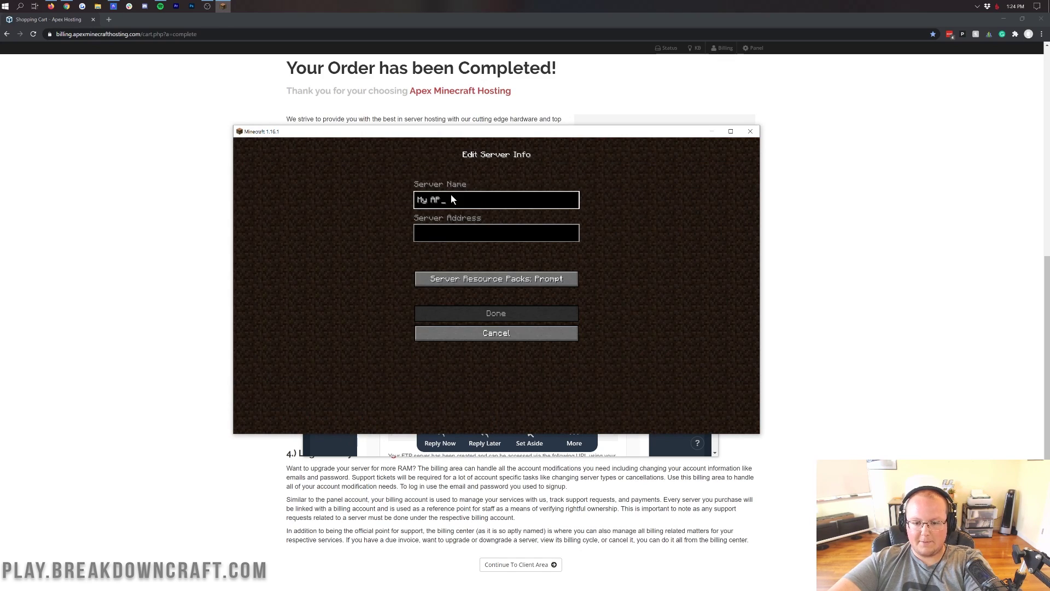
text(ex Server)
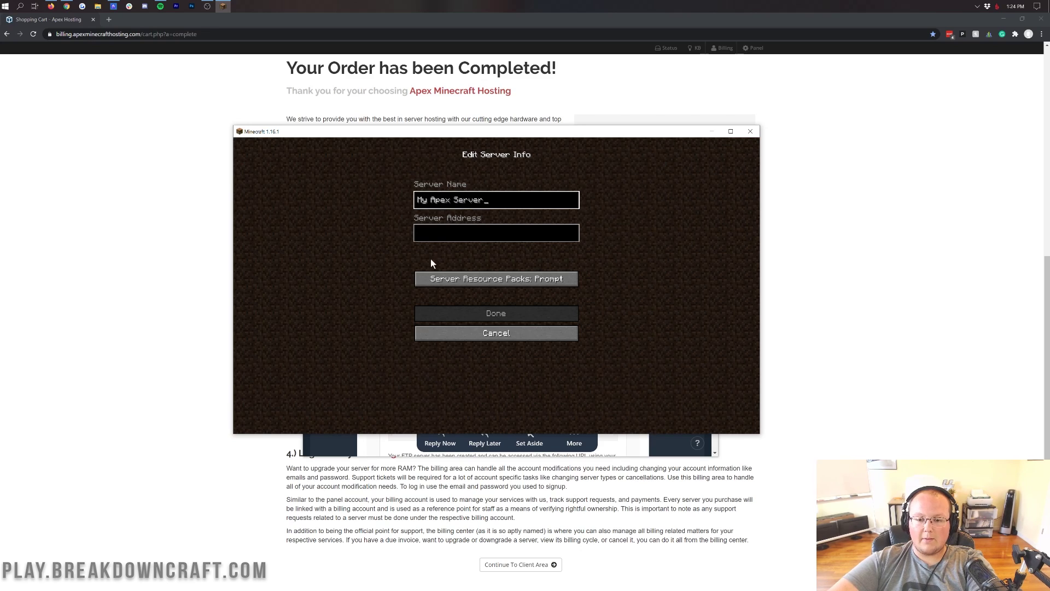
click(429, 232)
key(ctrl+v)
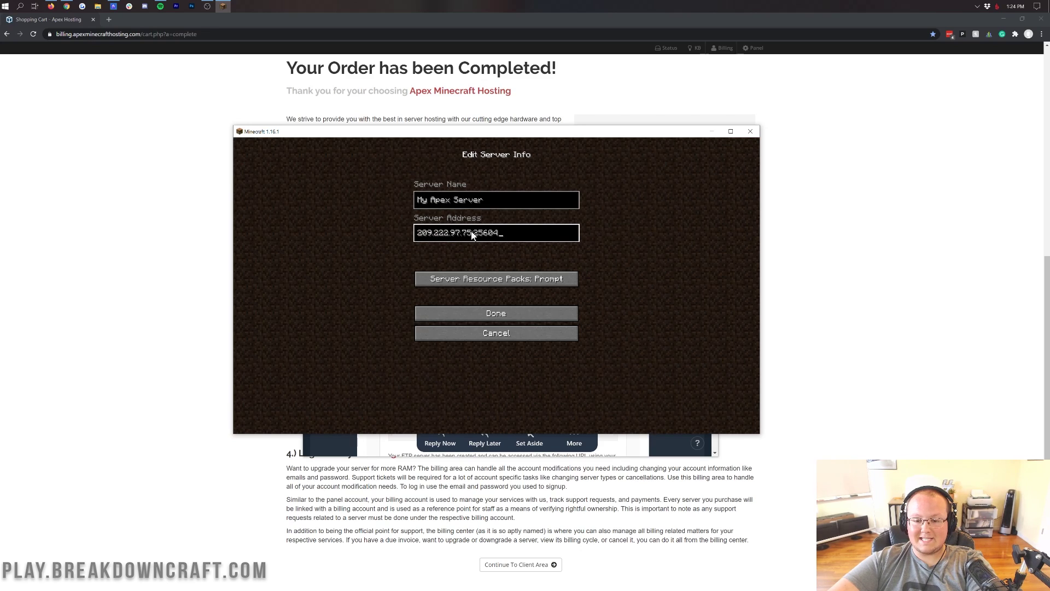
click(500, 311)
Refresh the server list, join My Apex Server and open the inventory in-game.
mouse_move(422, 206)
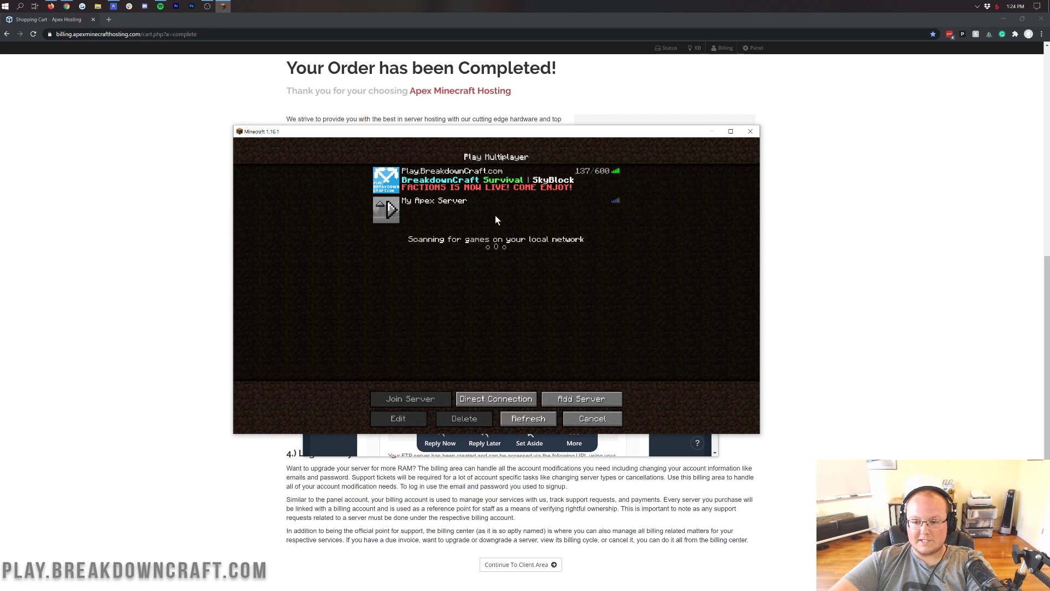
click(551, 418)
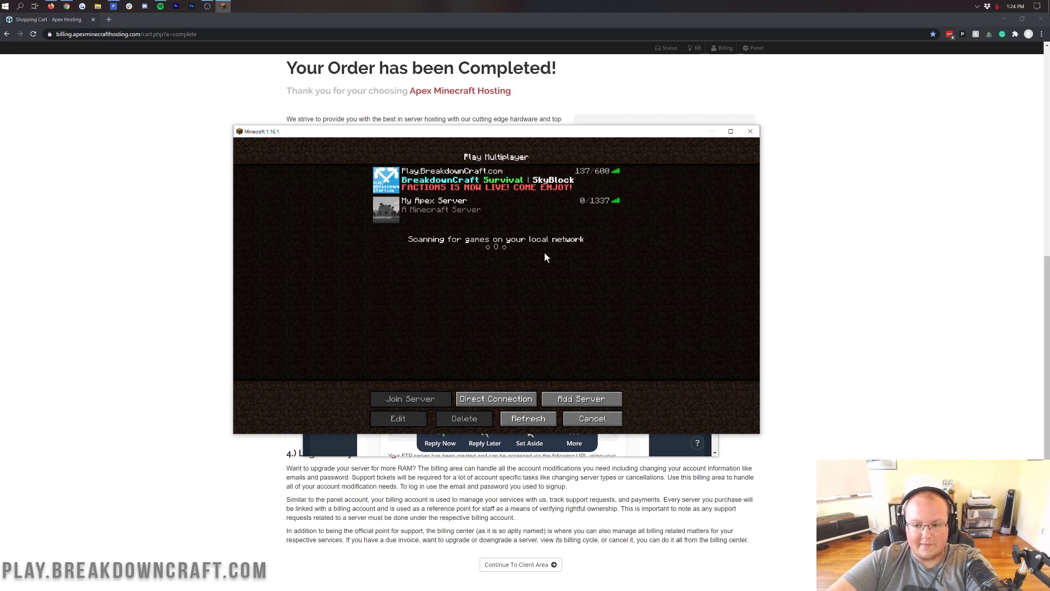
mouse_move(473, 209)
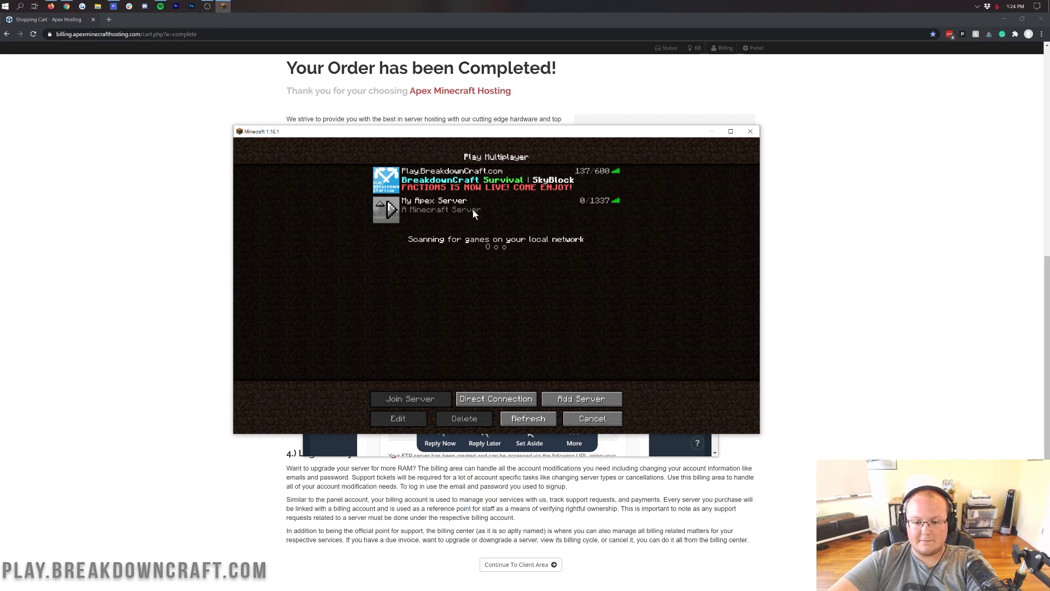
double_click(412, 212)
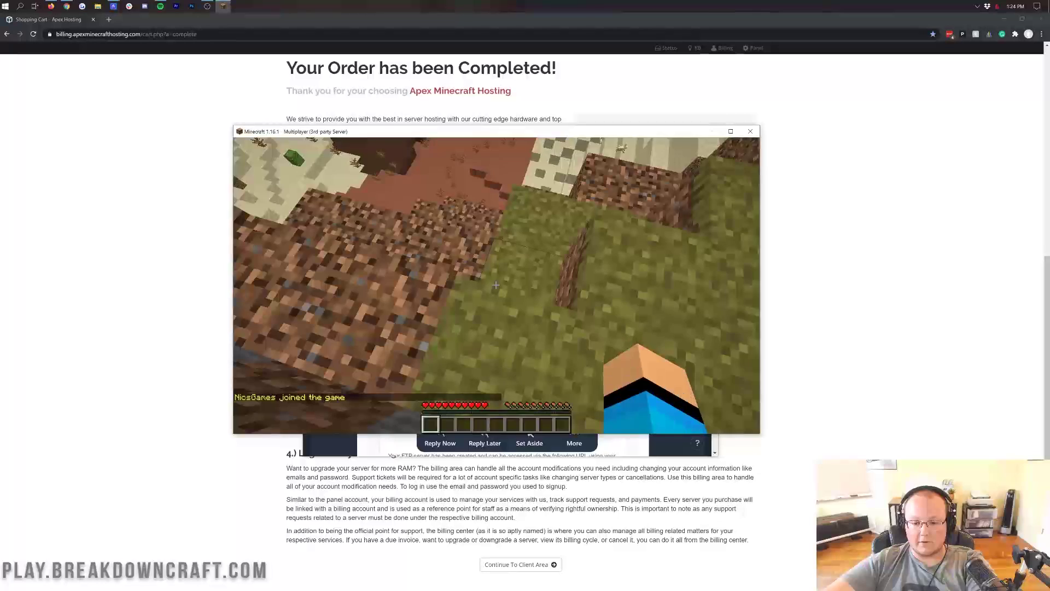
key(e)
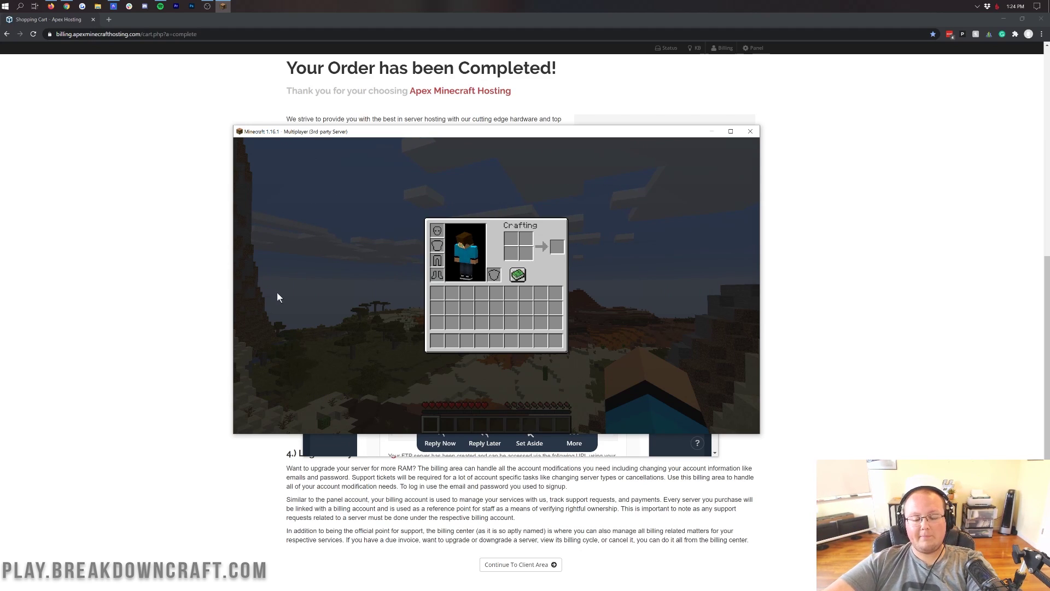
click(145, 329)
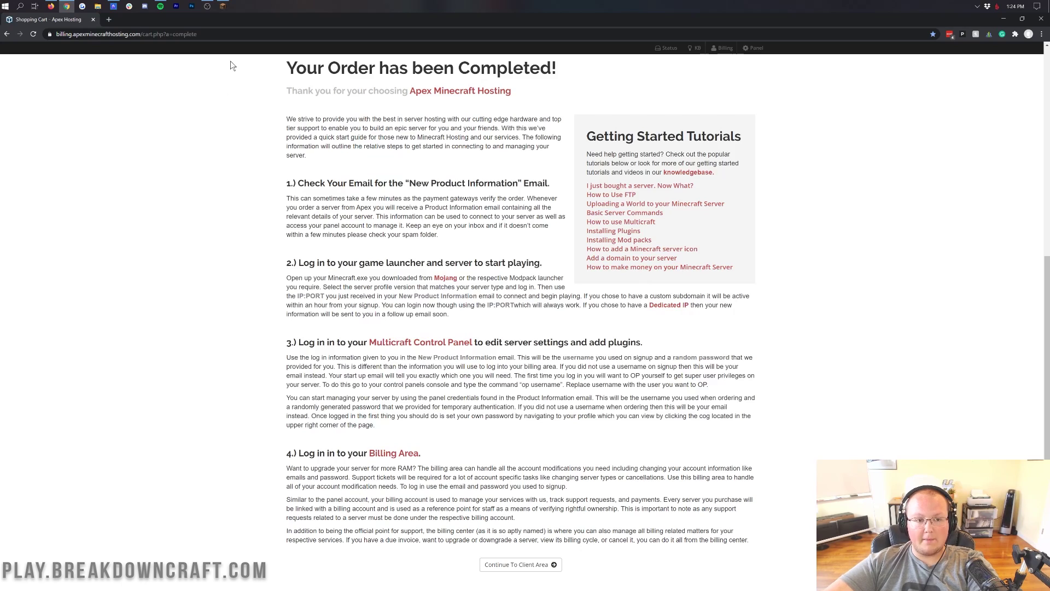
Review the Panel Account login details in the server email and open the control panel login page.
click(113, 6)
scroll(467, 300, down, 3)
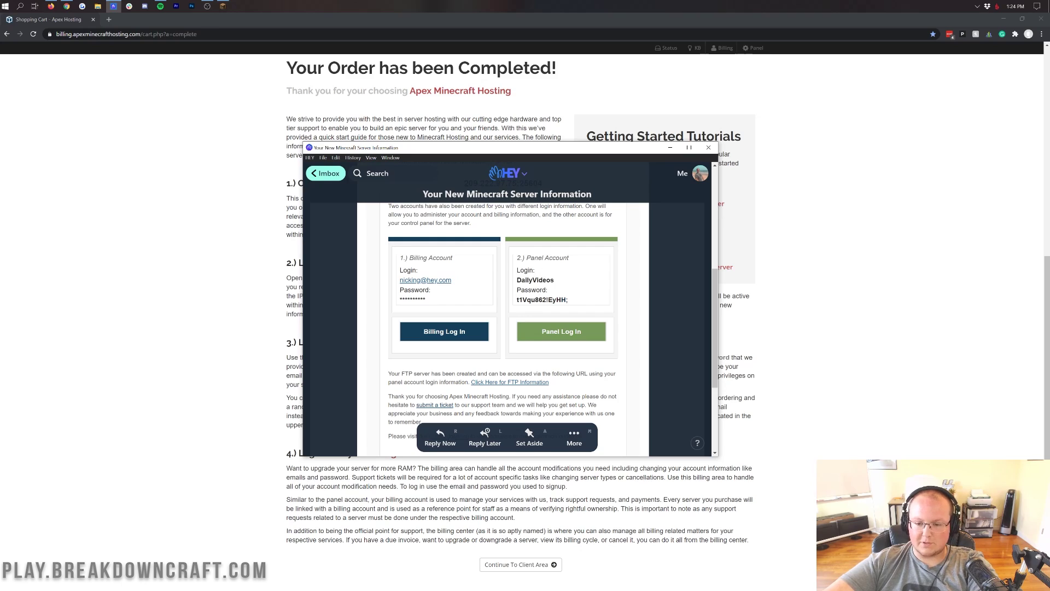
drag(569, 300, 514, 301)
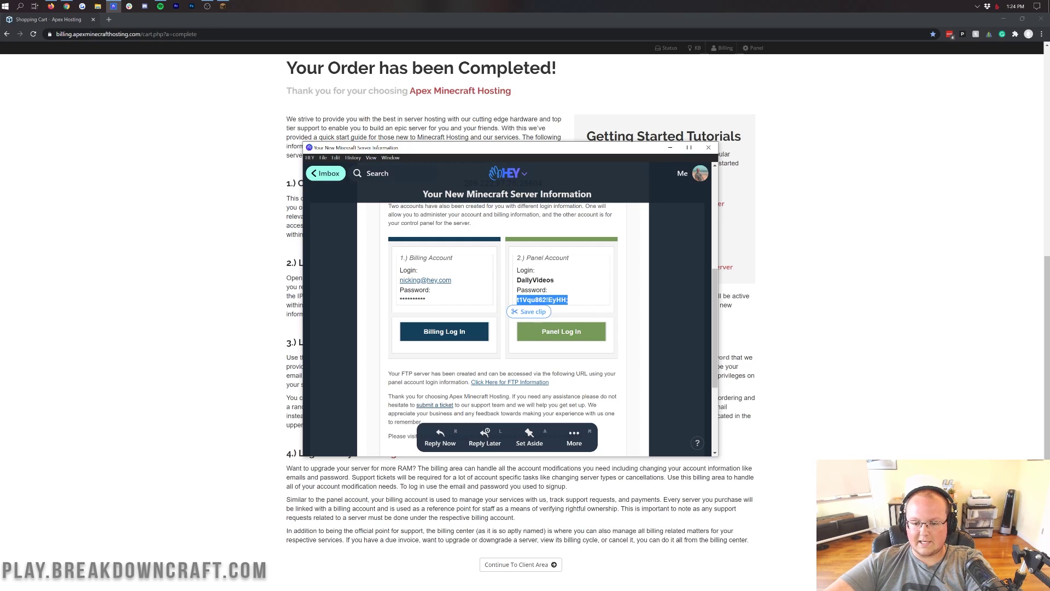
click(566, 277)
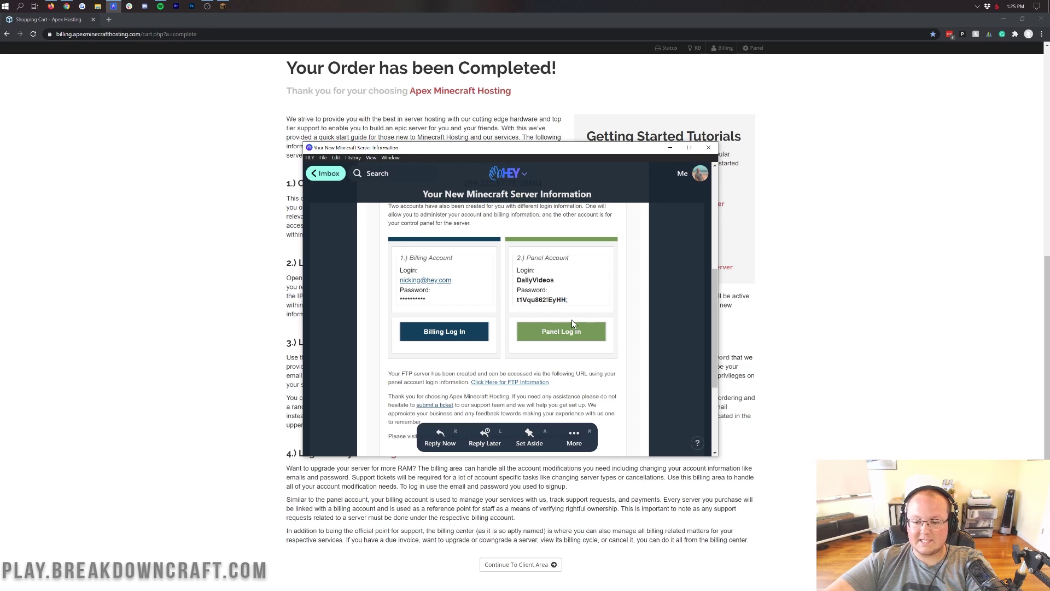
click(569, 338)
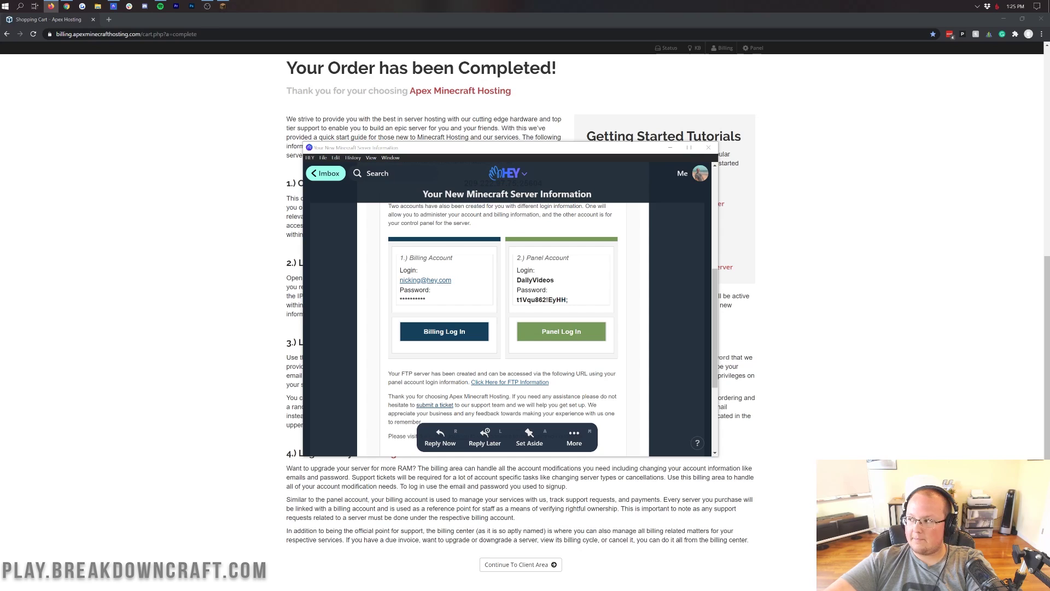
click(559, 313)
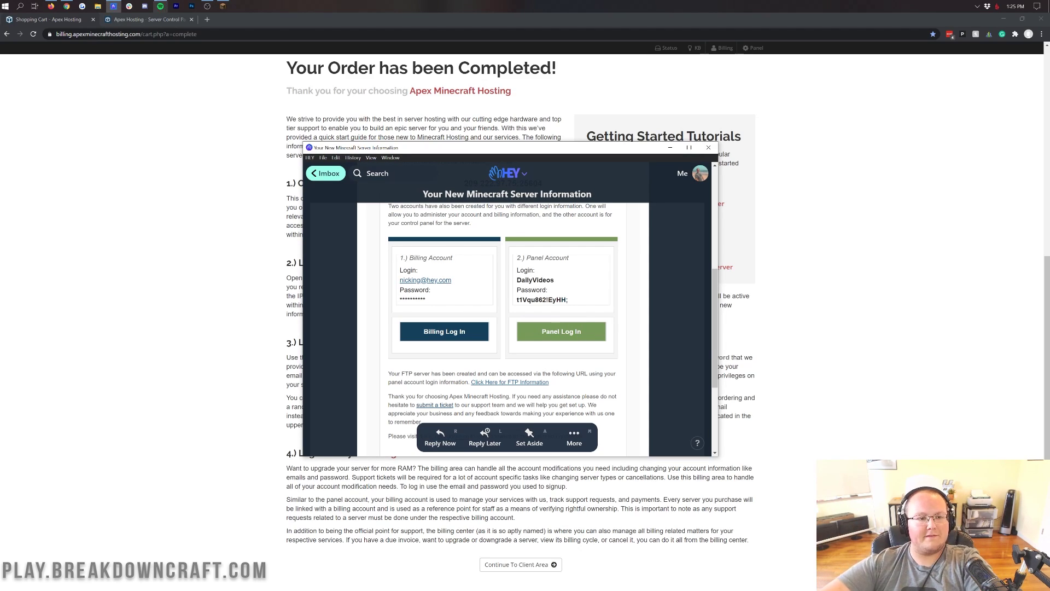
click(335, 15)
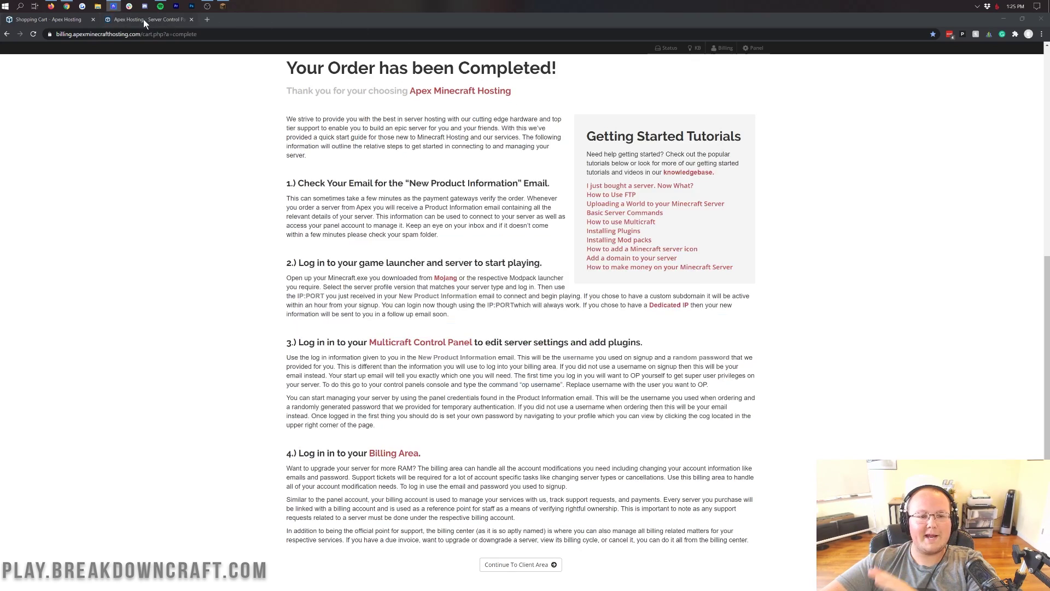
click(145, 19)
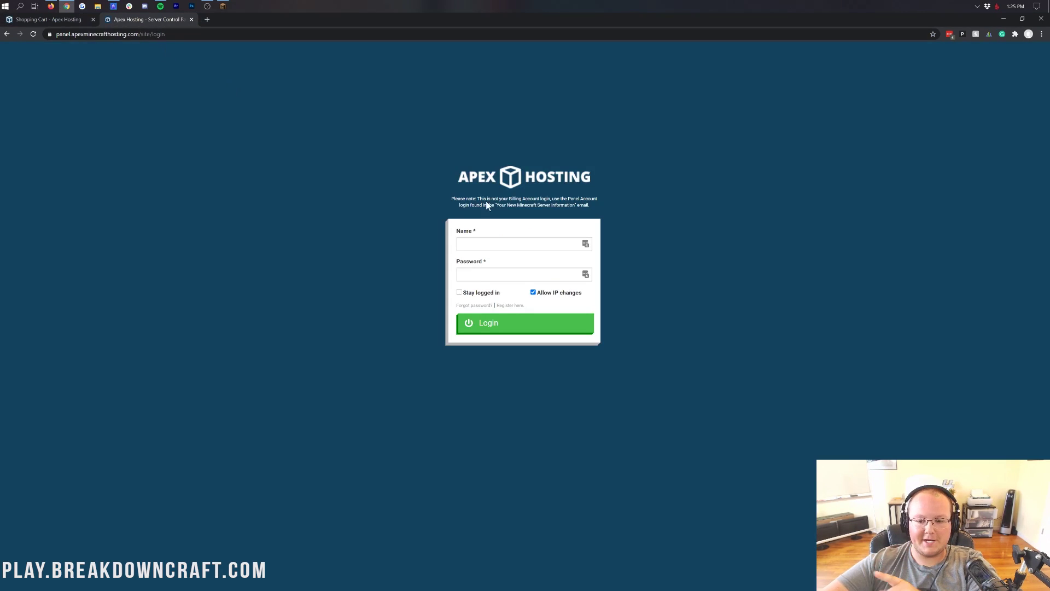
Log into Multicraft with the panel account name and password, then point out the Miami server location.
click(484, 244)
text(Daily)
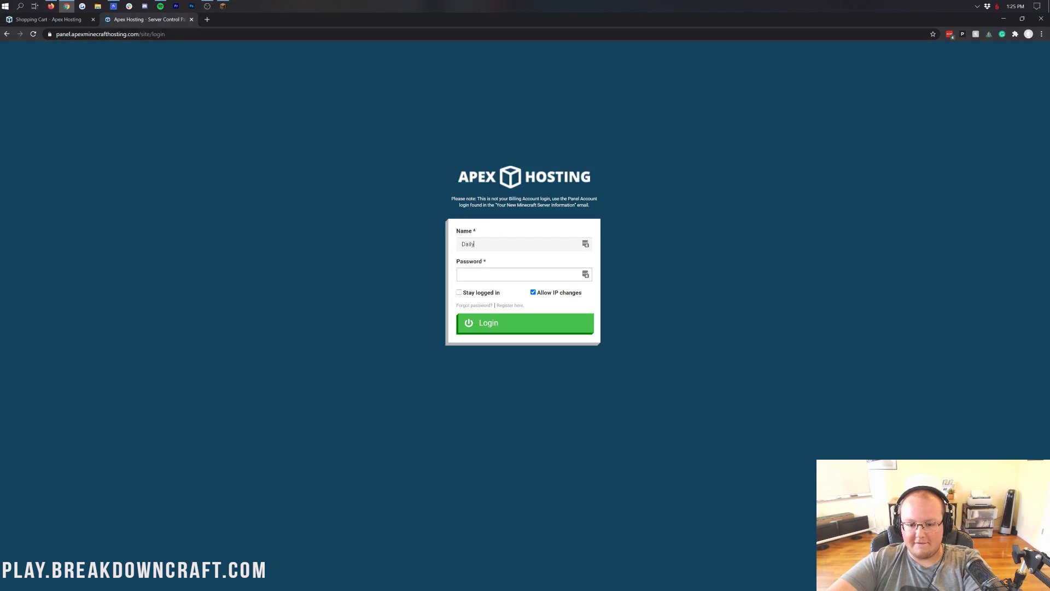
text(Videos)
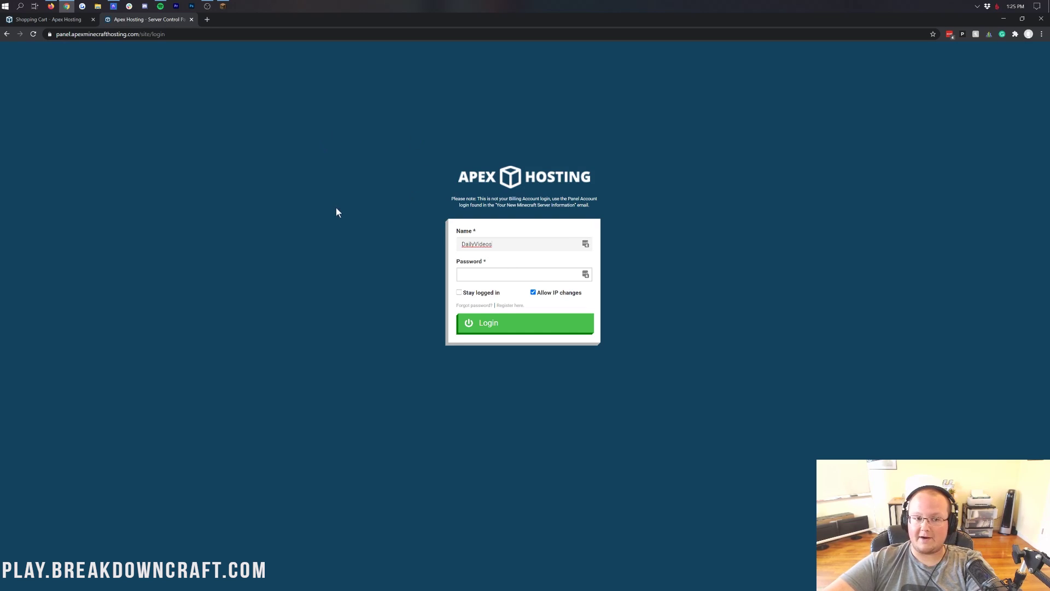
key(Tab)
key(ctrl+v)
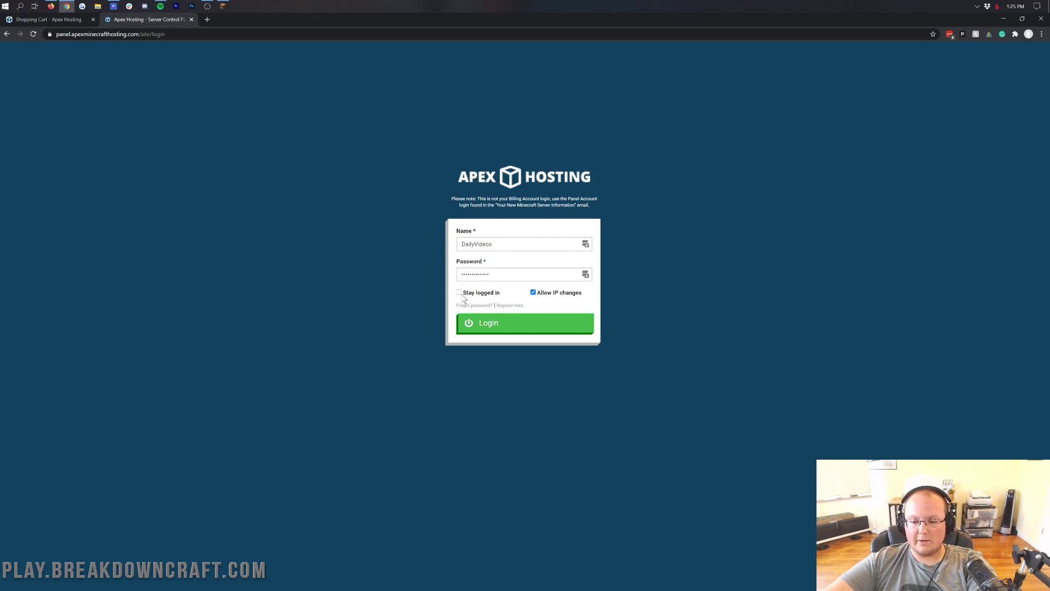
click(497, 326)
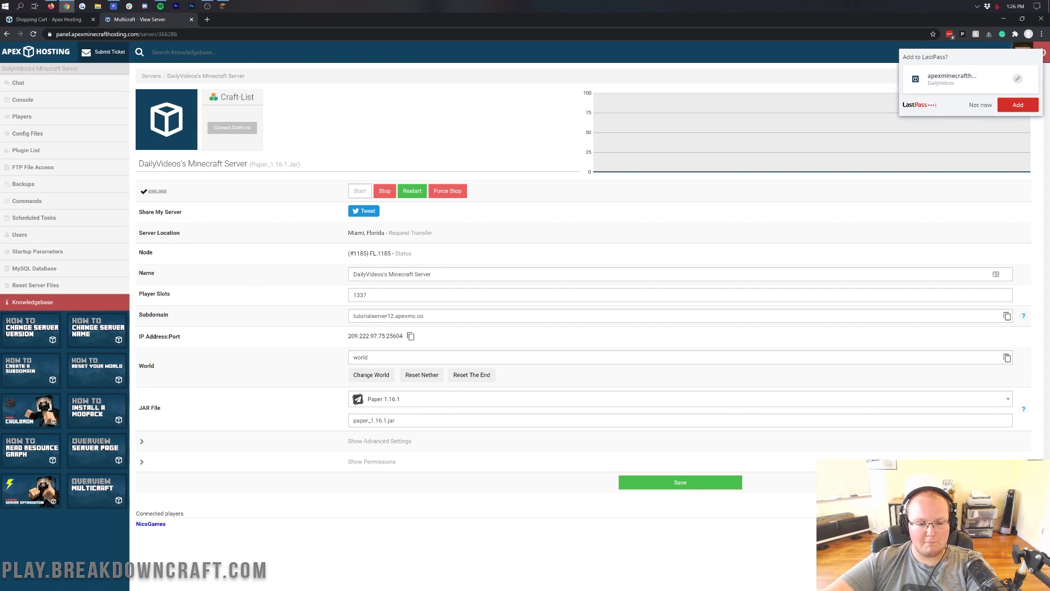
drag(348, 233, 382, 234)
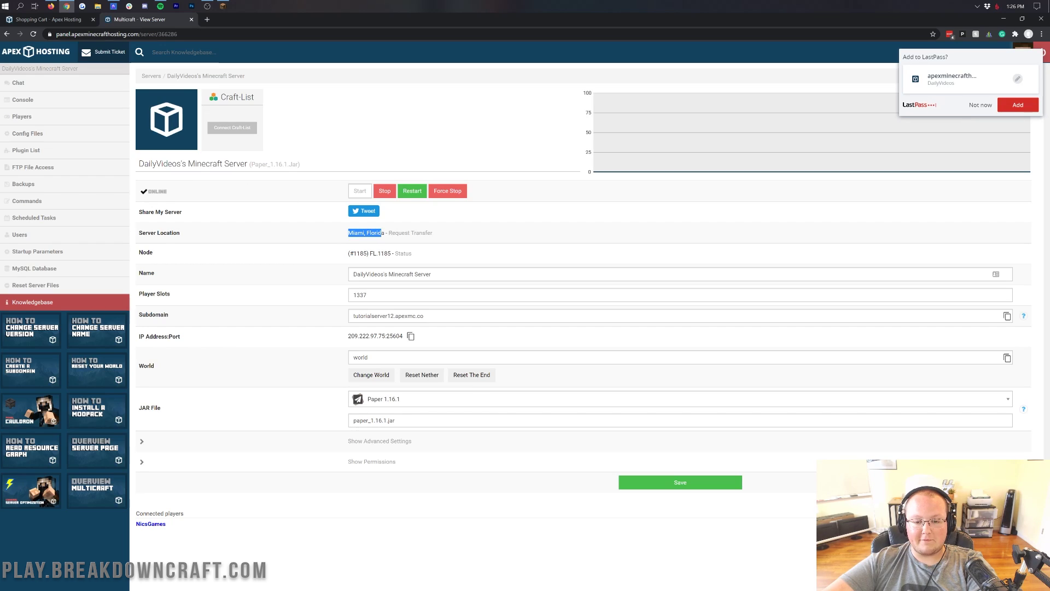
click(382, 234)
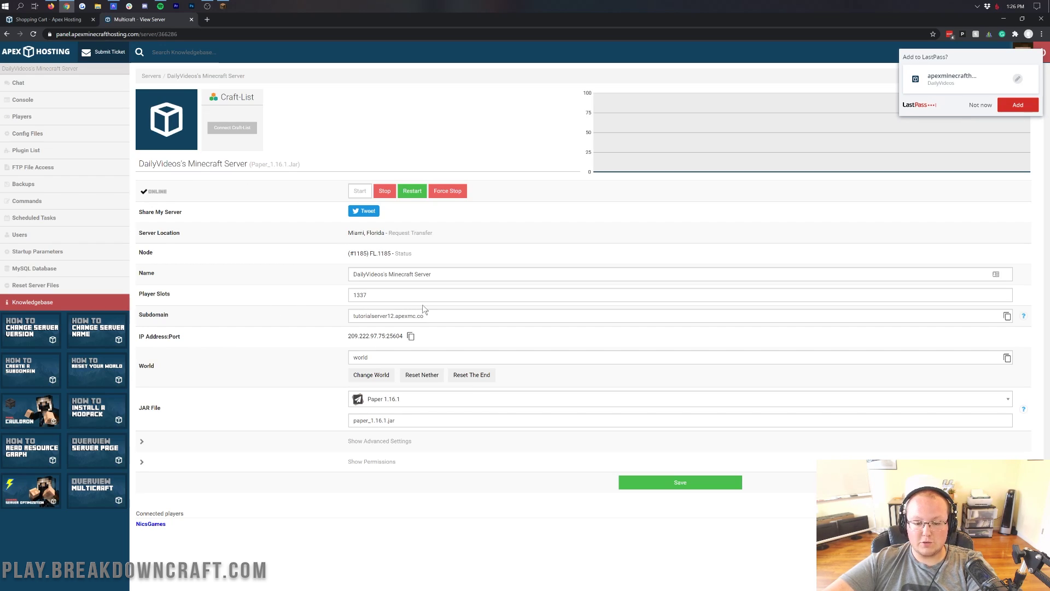
Copy the server subdomain from the panel and disconnect from the current server in Minecraft.
double_click(345, 317)
click(623, 340)
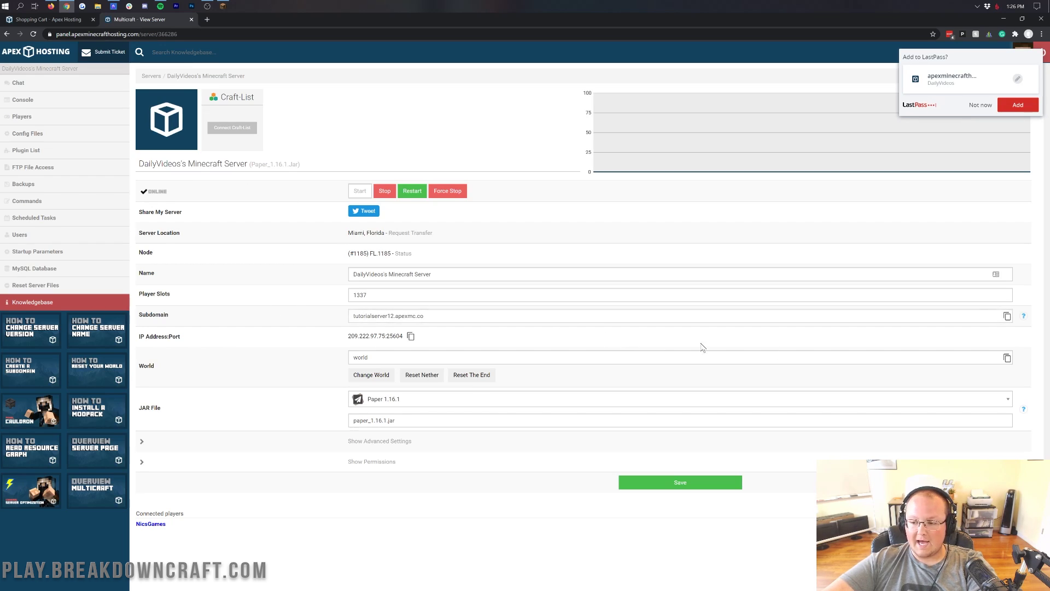
click(1007, 316)
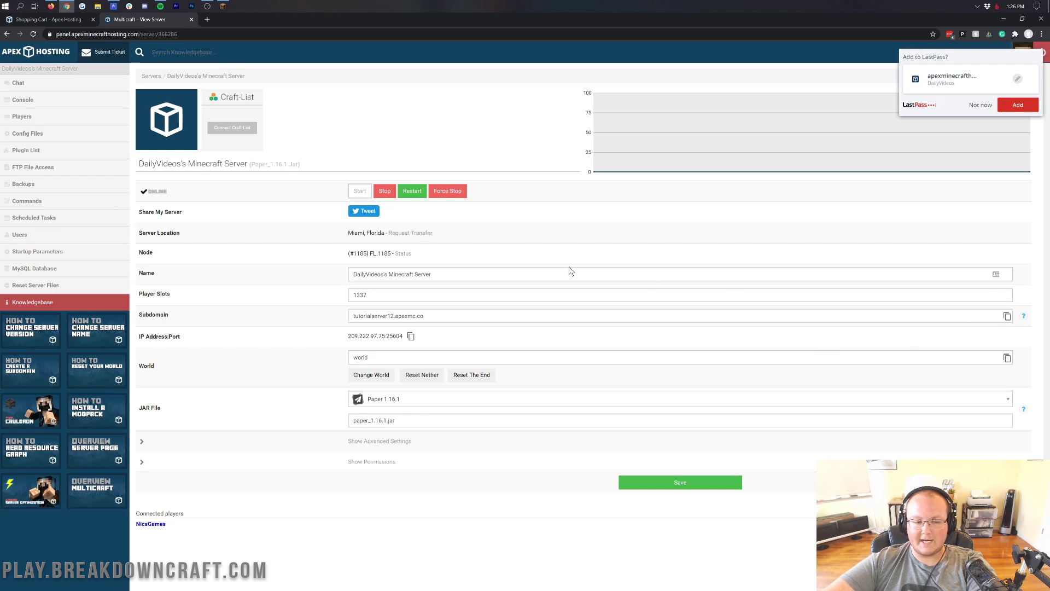
click(223, 7)
key(Escape)
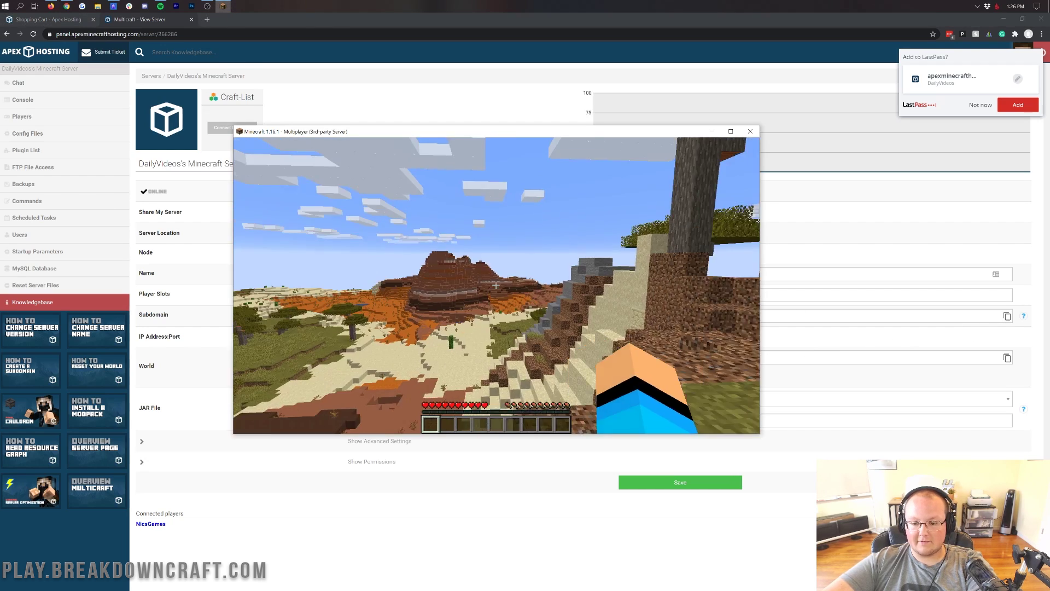
key(Escape)
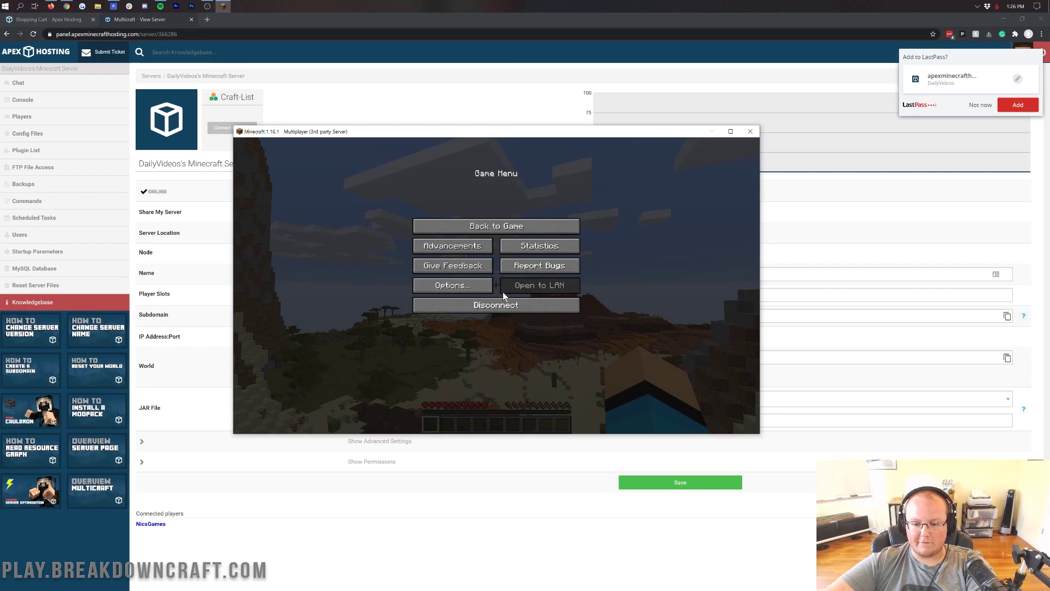
click(503, 299)
Direct-connect to tutorialserver12.apexmc.co and join the server.
click(512, 394)
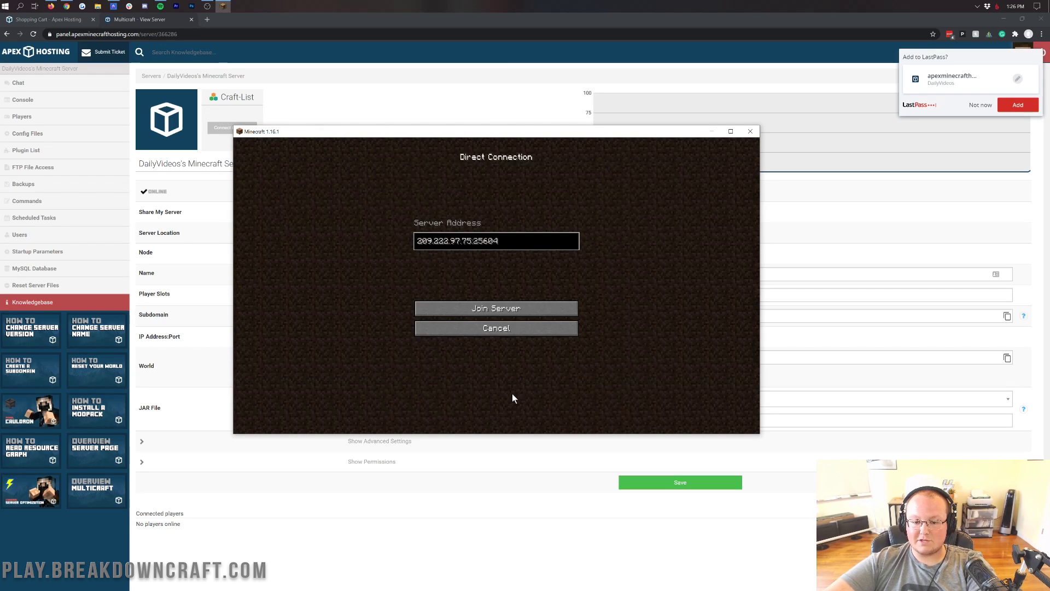
key(ctrl+a)
key(ctrl+v)
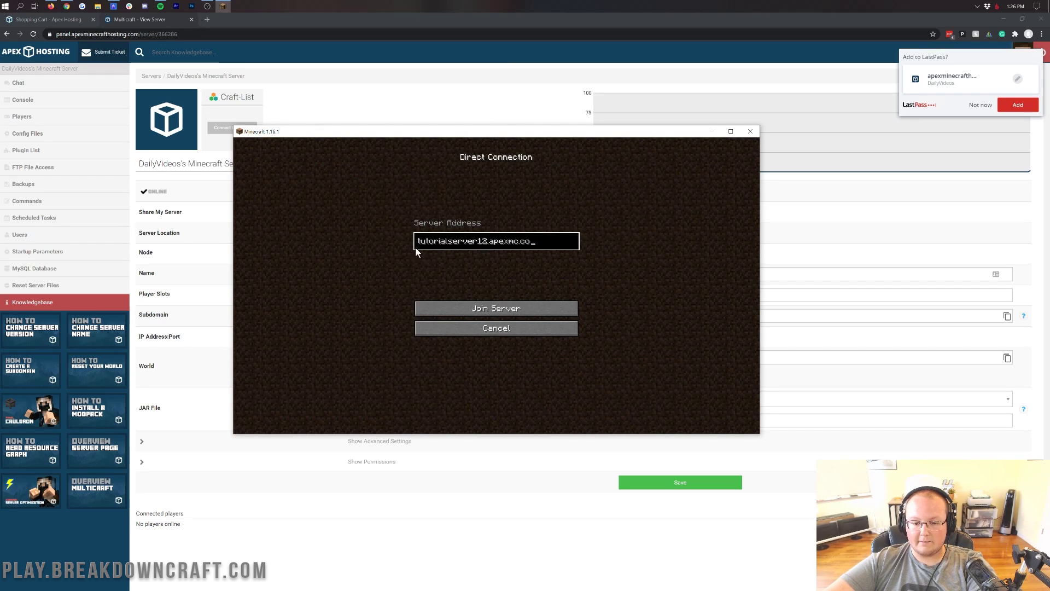
click(484, 316)
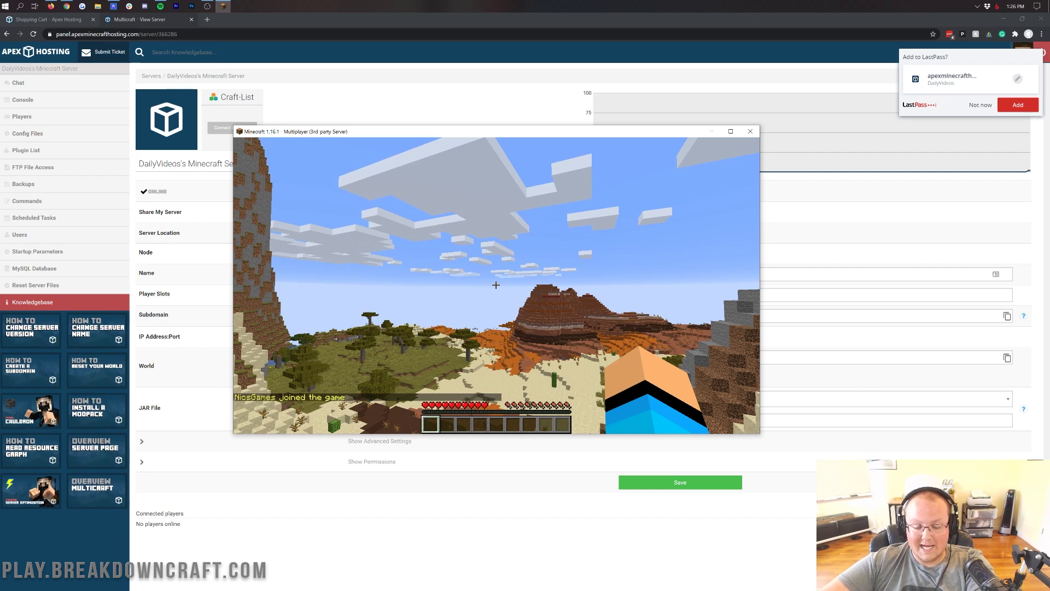
key(t)
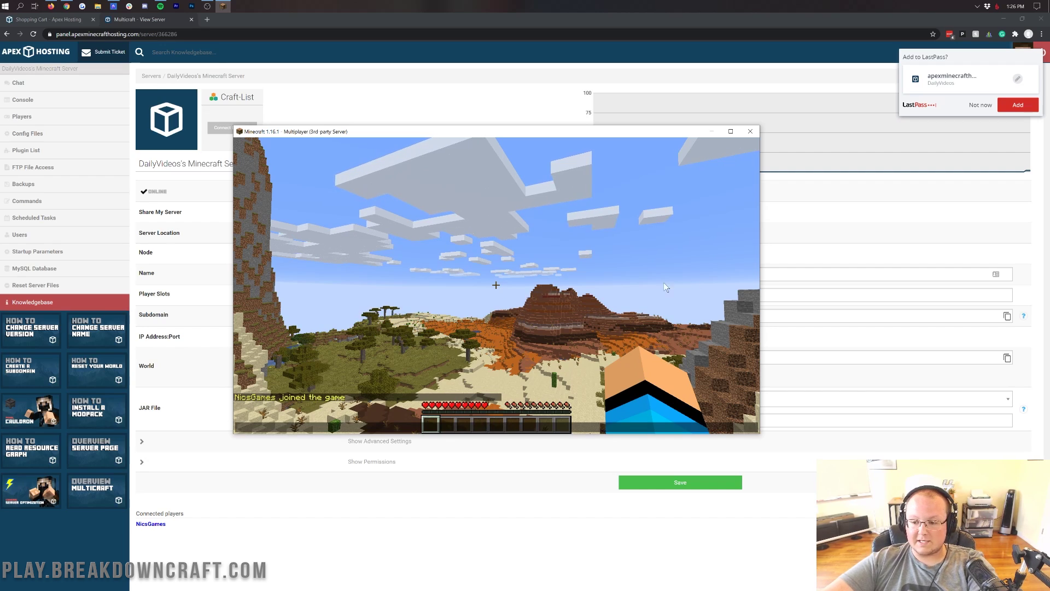
key(alt+Tab)
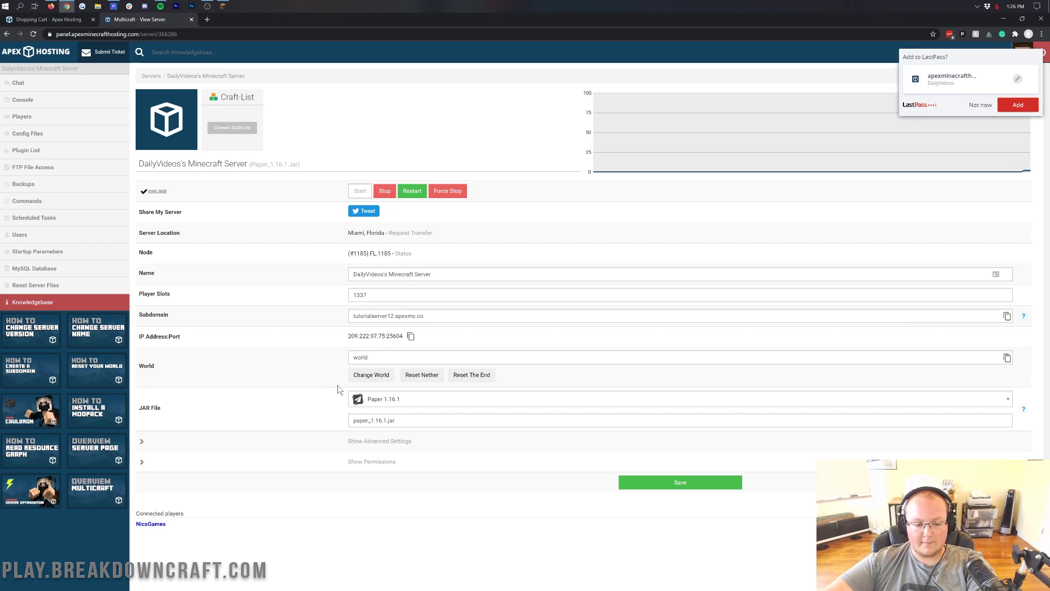
click(419, 401)
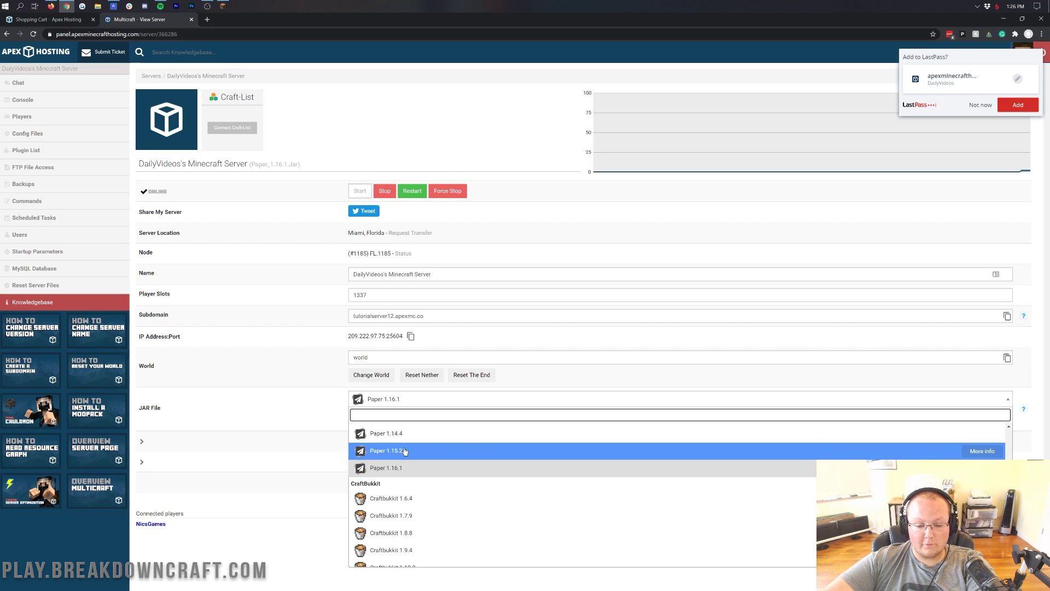
scroll(404, 451, up, 5)
scroll(405, 451, down, 3)
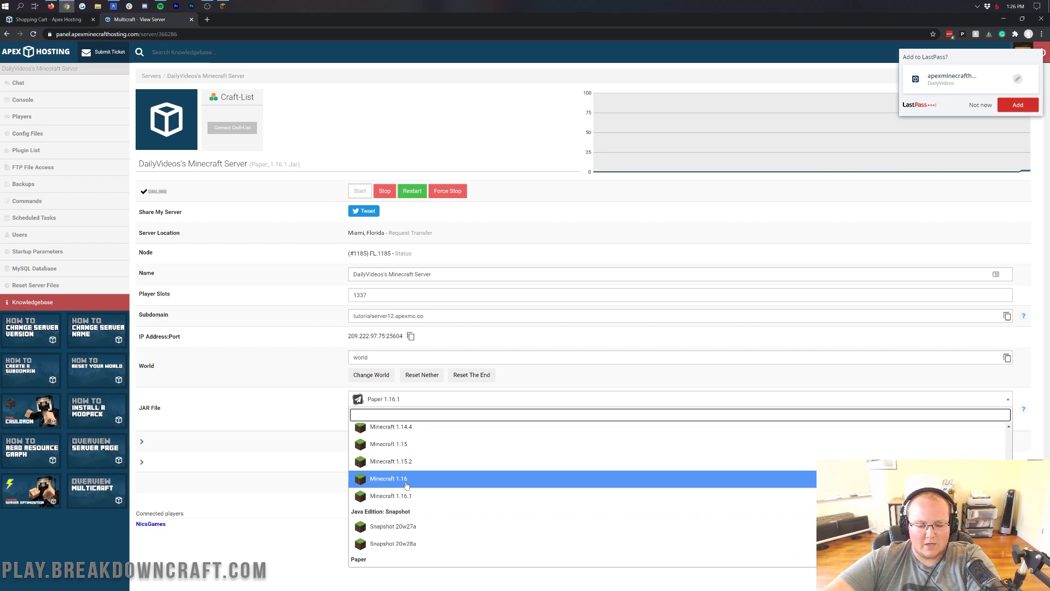
scroll(399, 496, up, 5)
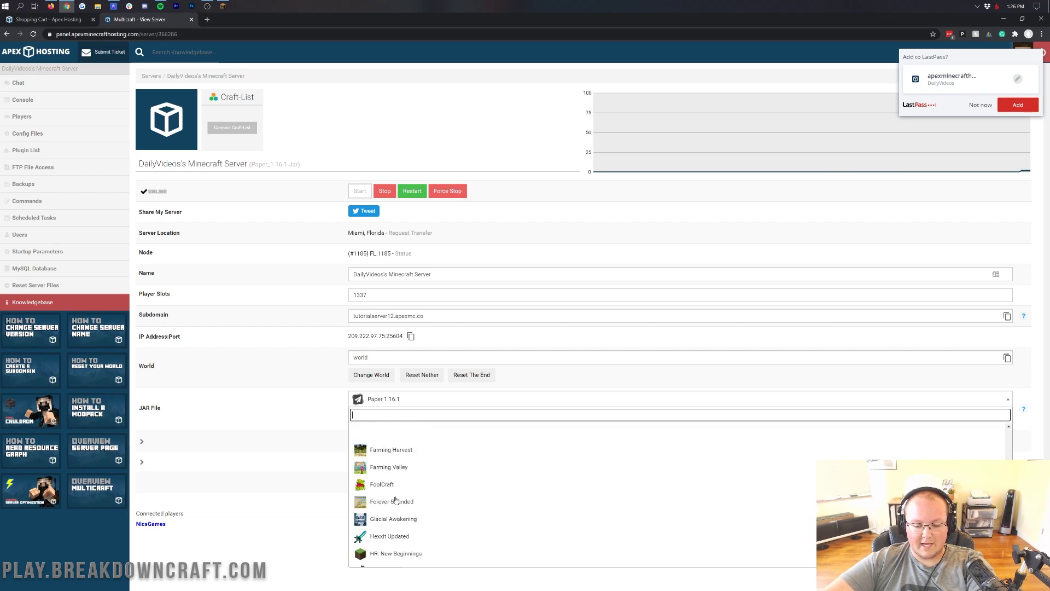
scroll(385, 488, down, 10)
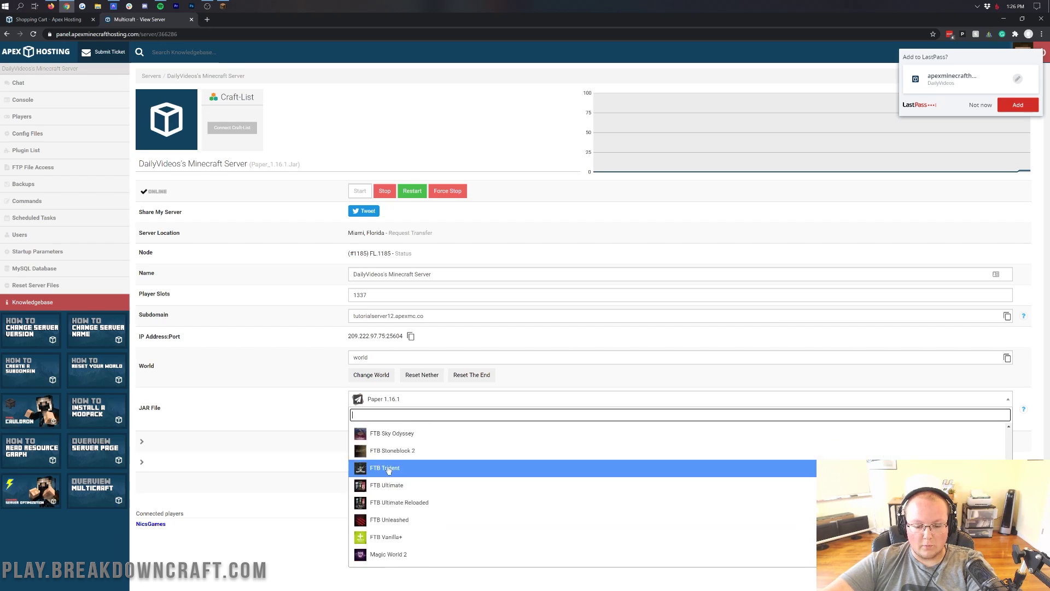
scroll(388, 466, down, 5)
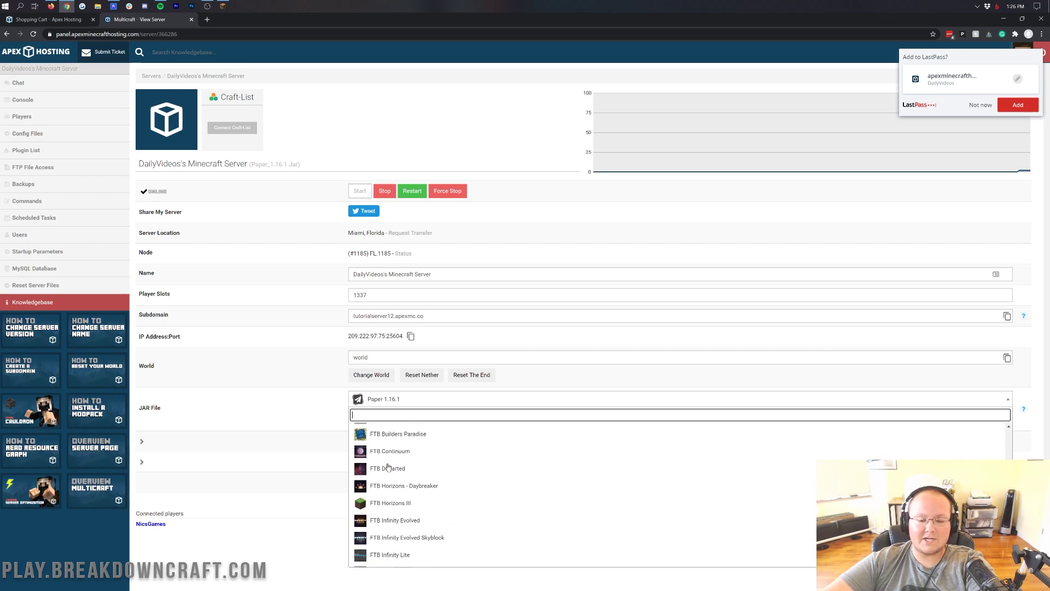
click(284, 385)
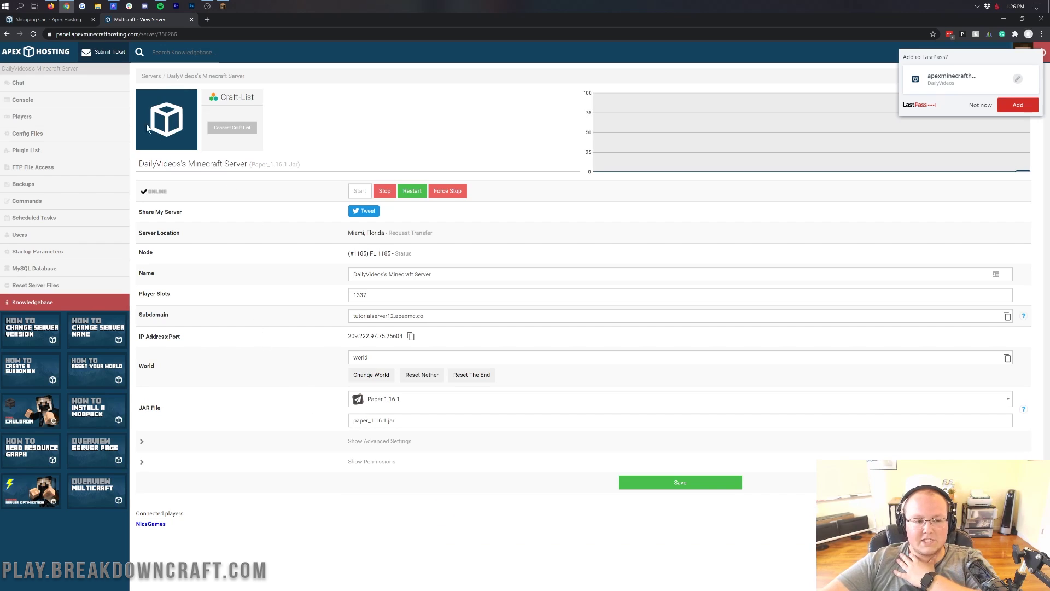
click(59, 104)
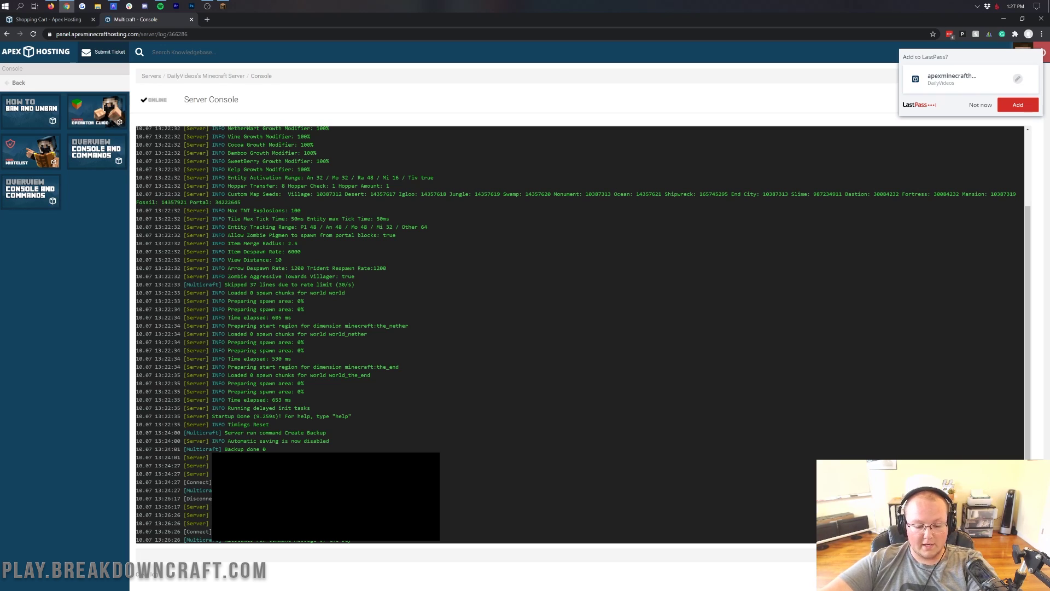
Run the op command for your username in the console and go back to the overview.
text(p nicsgames)
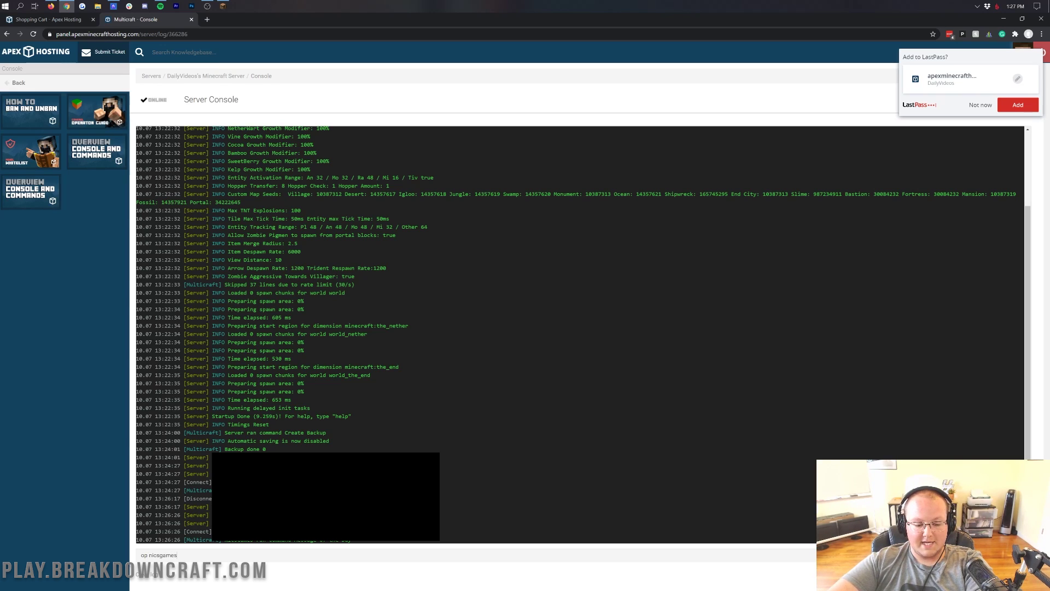
key(Return)
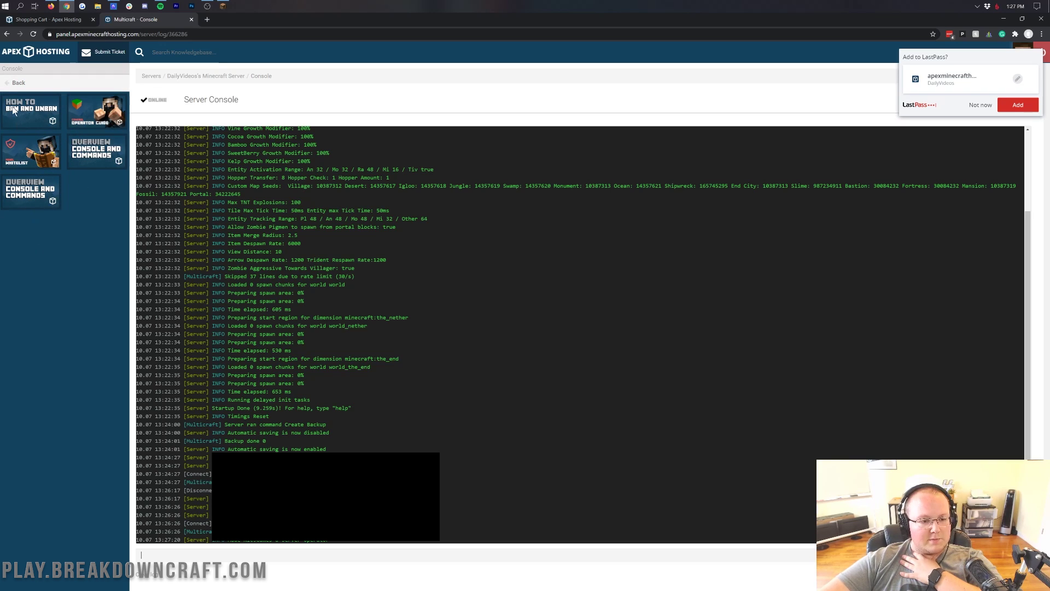
click(5, 83)
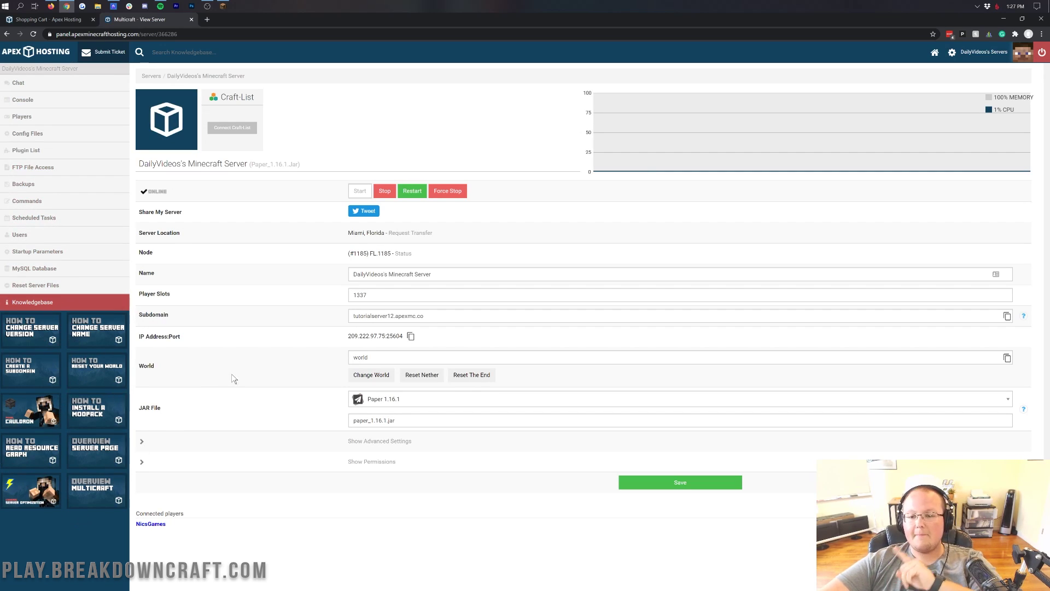
Run /gamemode creative in Minecraft chat, then return to the Multicraft panel.
click(223, 6)
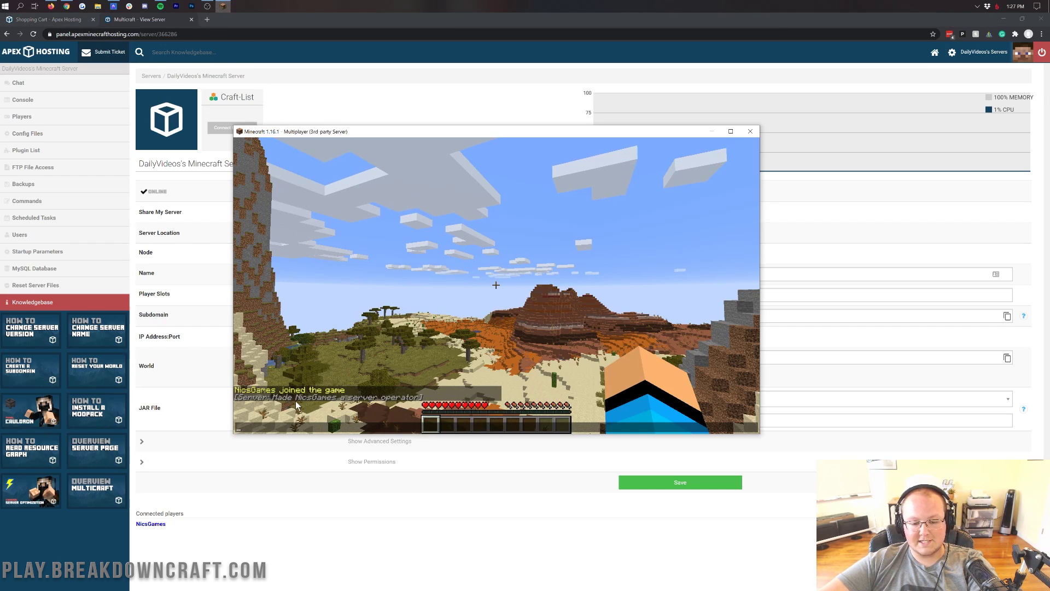
text(t)
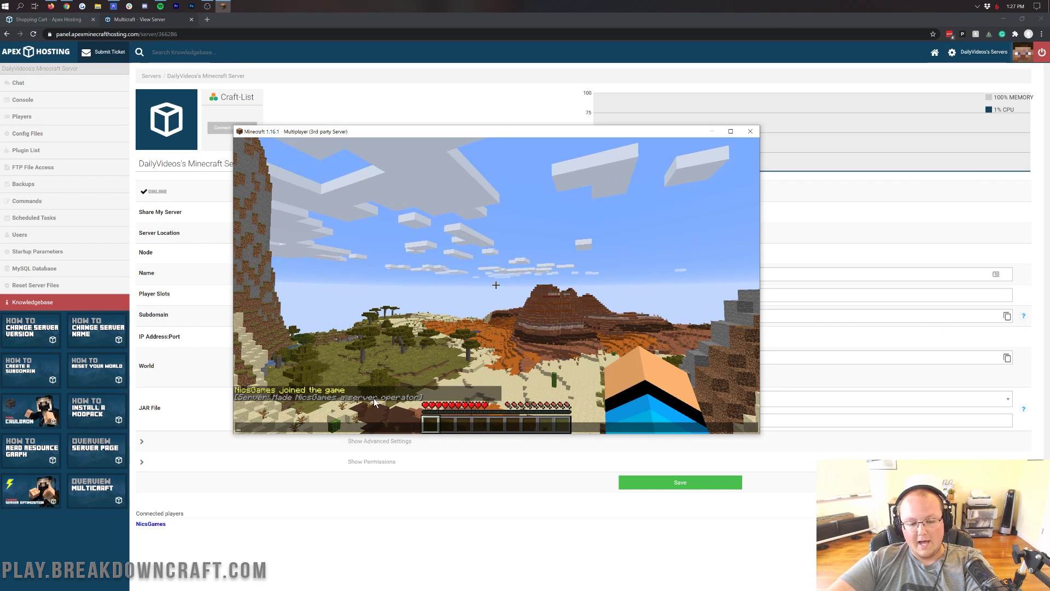
text(/gamemode cre)
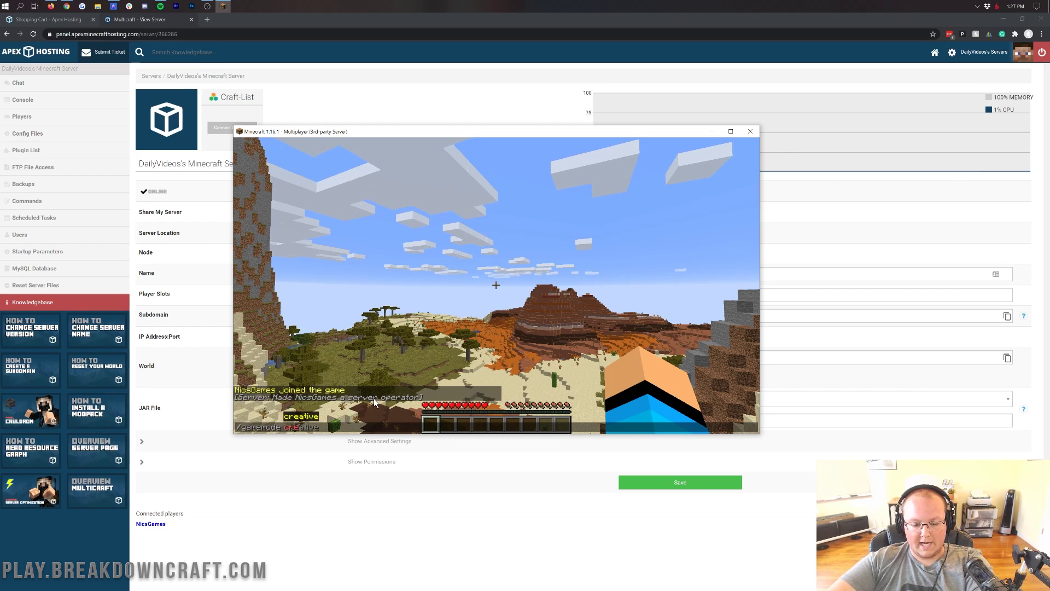
key(Tab)
key(Return)
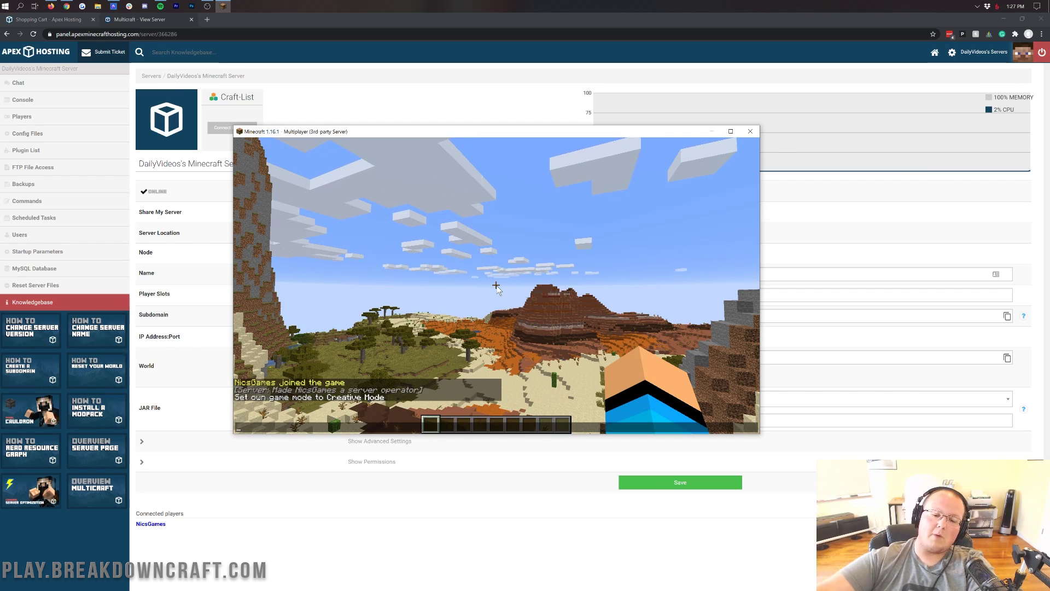
key(t)
click(668, 553)
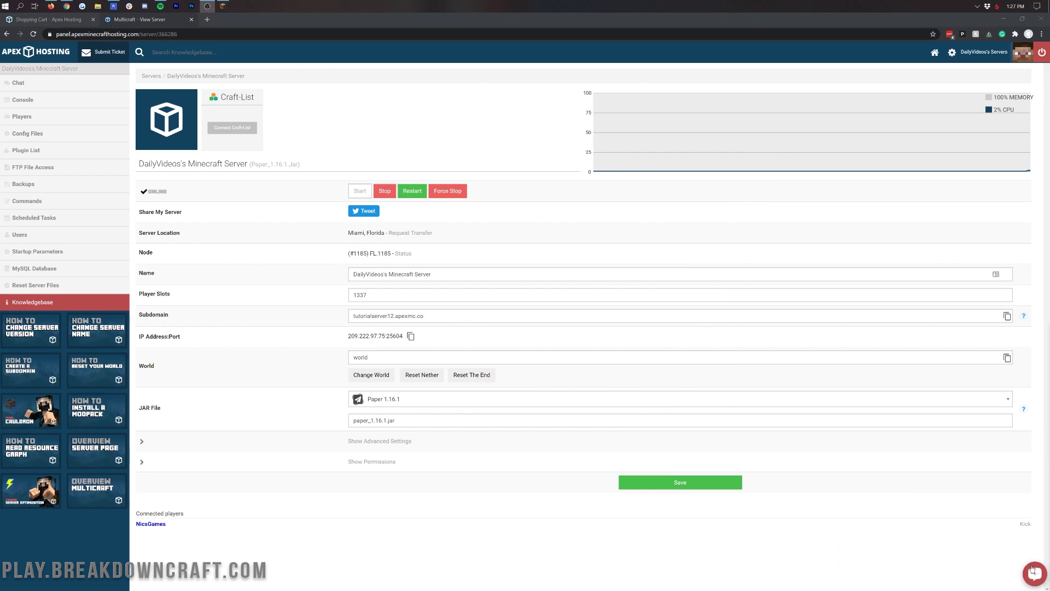
Open LiveChat, review the pre-filled e-mail and question, and start the chat.
click(1033, 574)
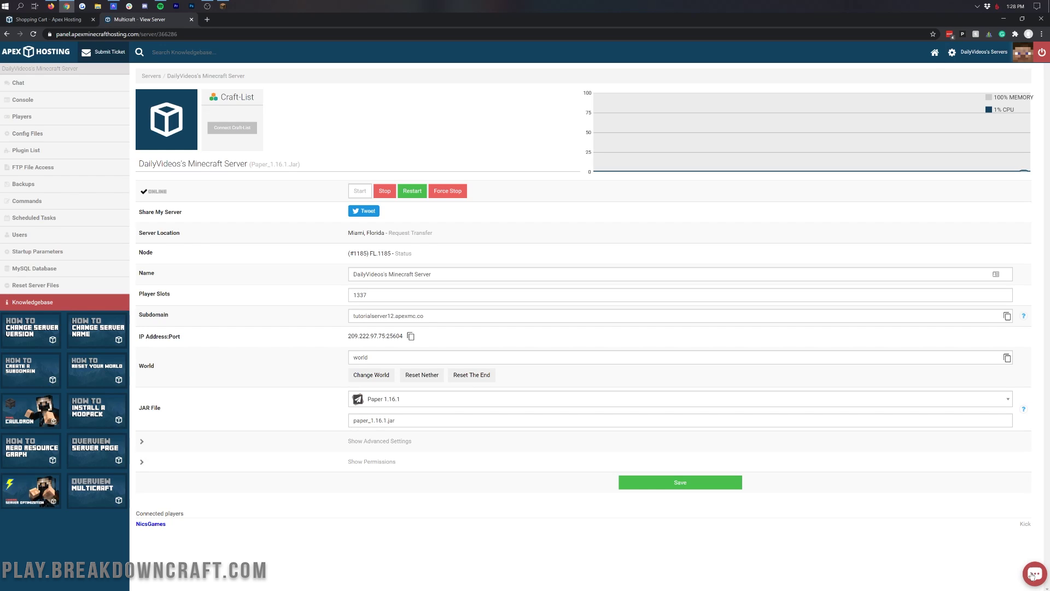
click(1033, 574)
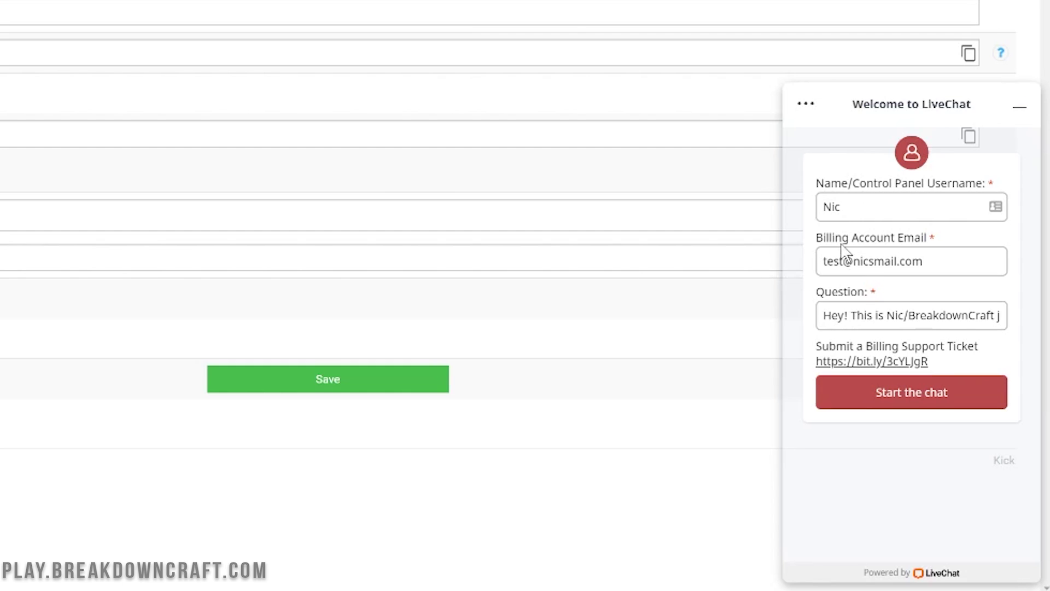
drag(924, 262, 900, 261)
drag(812, 268, 811, 277)
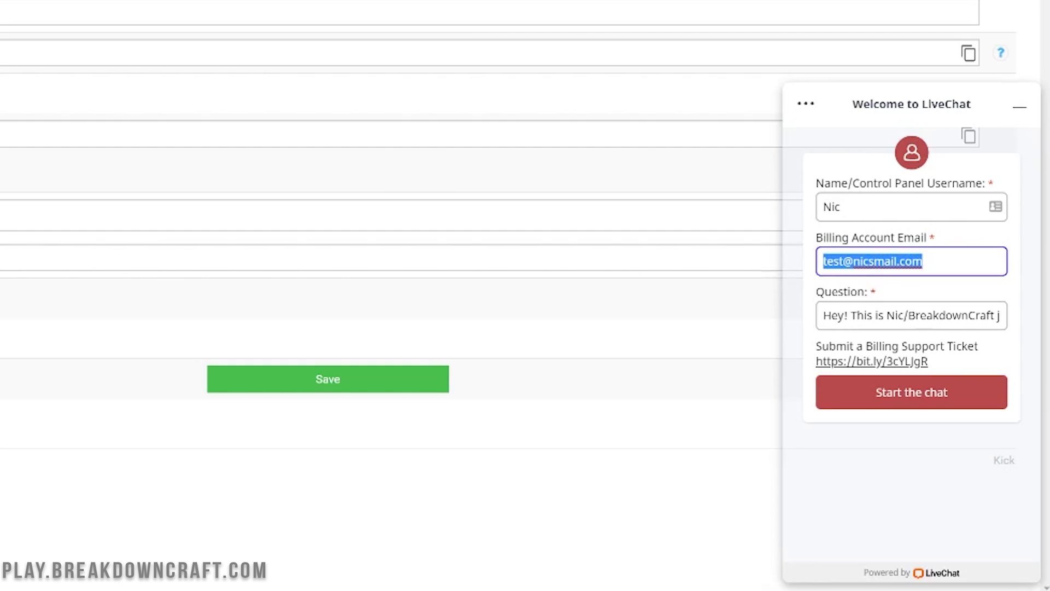
click(812, 284)
drag(824, 316, 1013, 306)
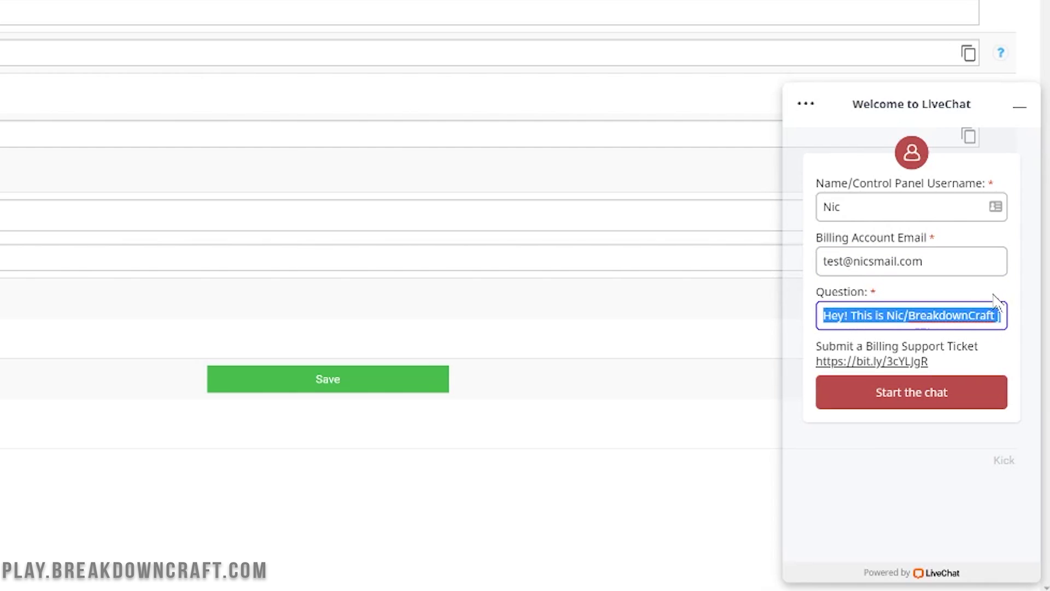
click(985, 398)
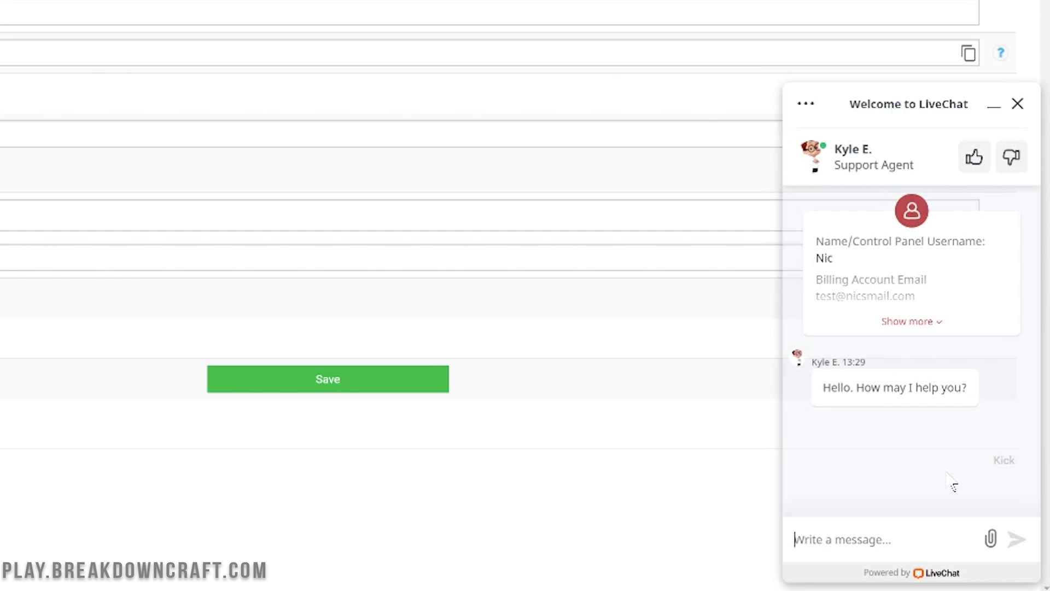
Send 'Hey what's up!', 'Just testing your support for a video.' and a thank-you message.
text(H)
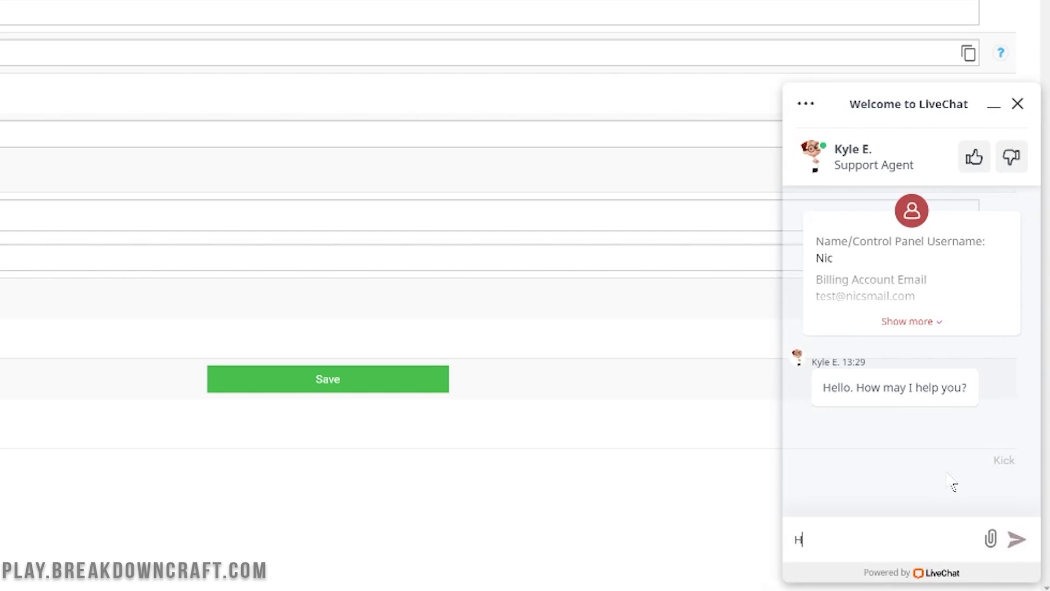
text(ey what's)
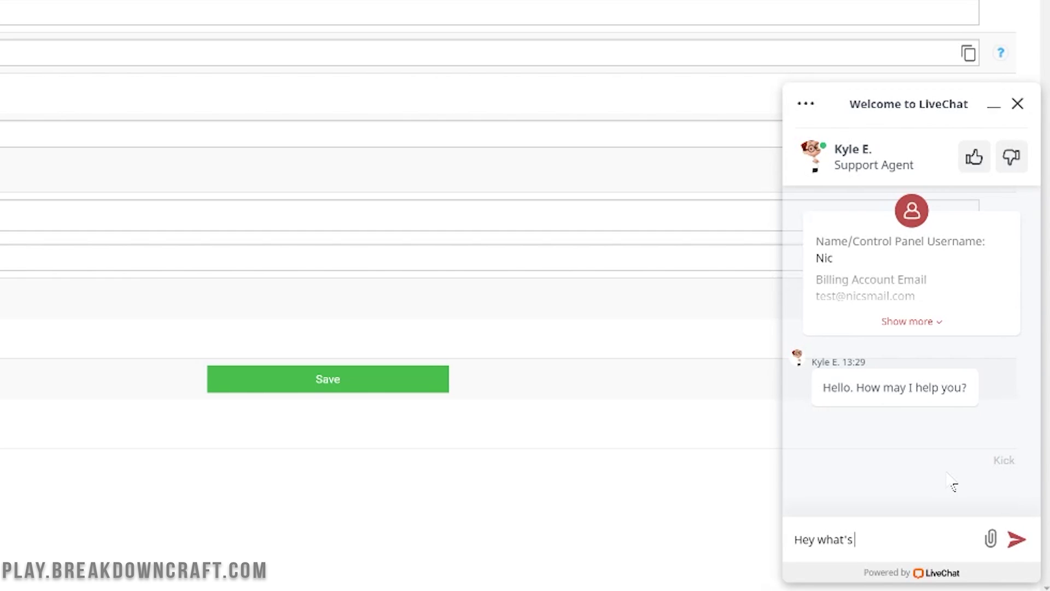
text( up!)
key(Return)
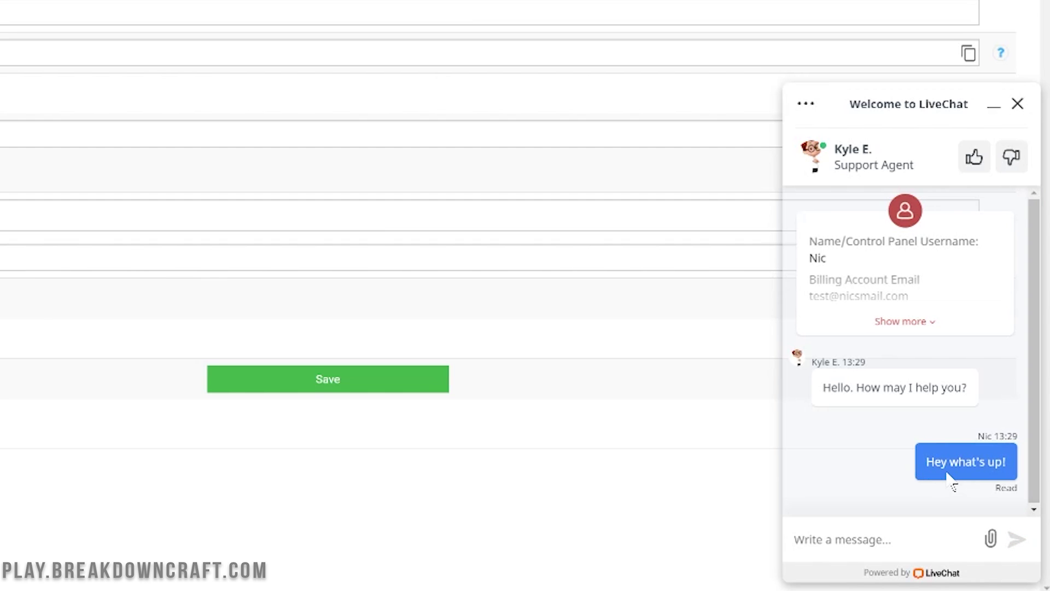
text(Just testing)
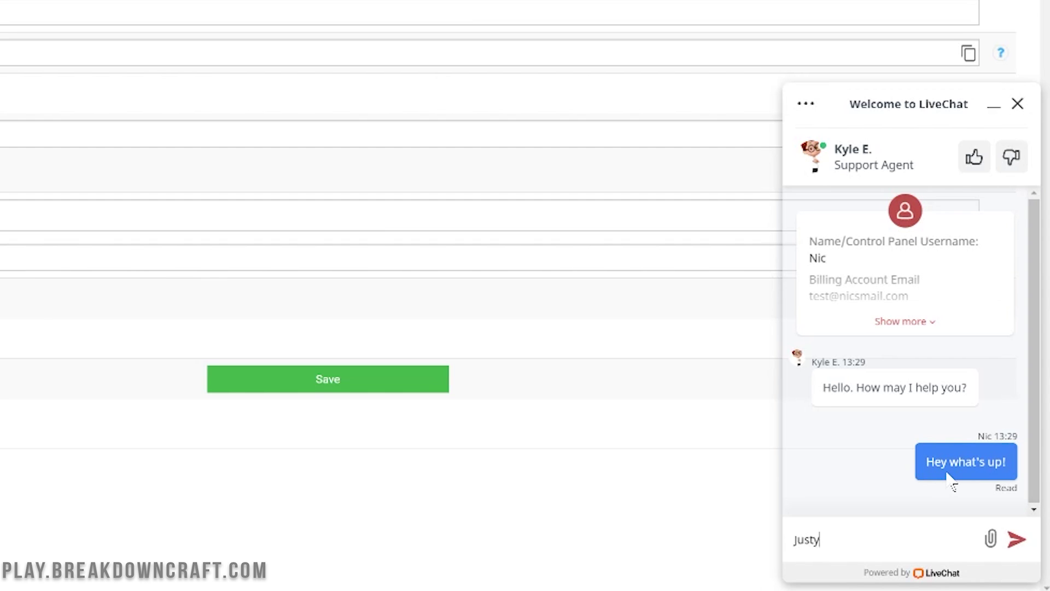
text( your support for a video.)
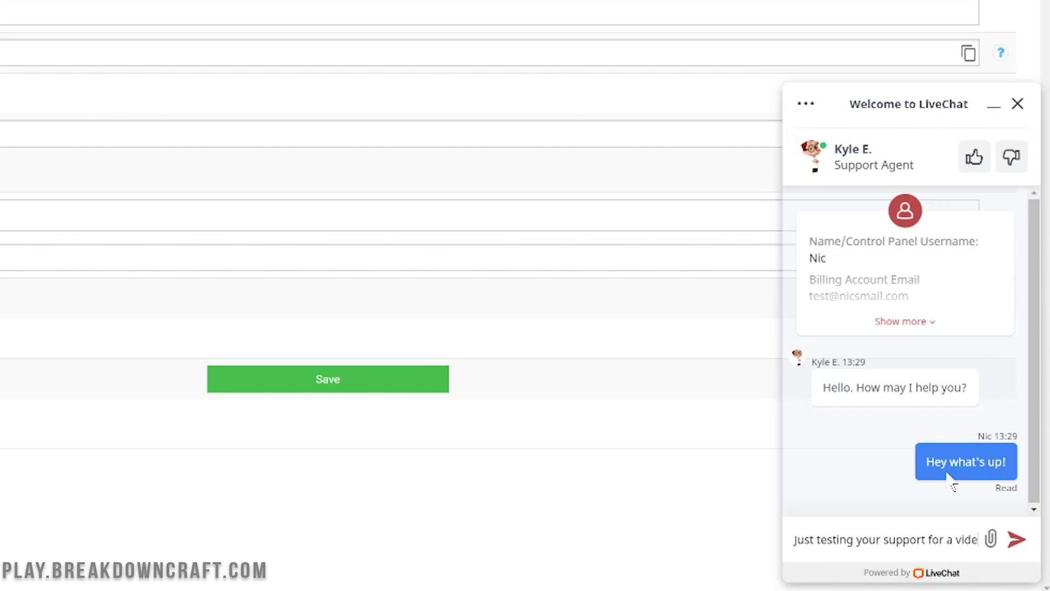
key(Return)
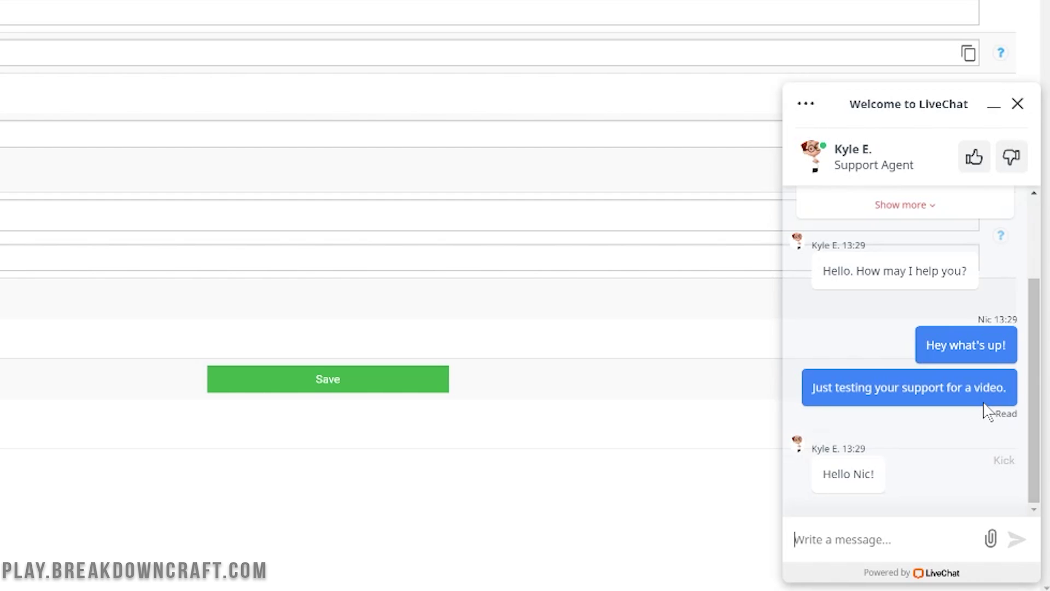
text(Just show)
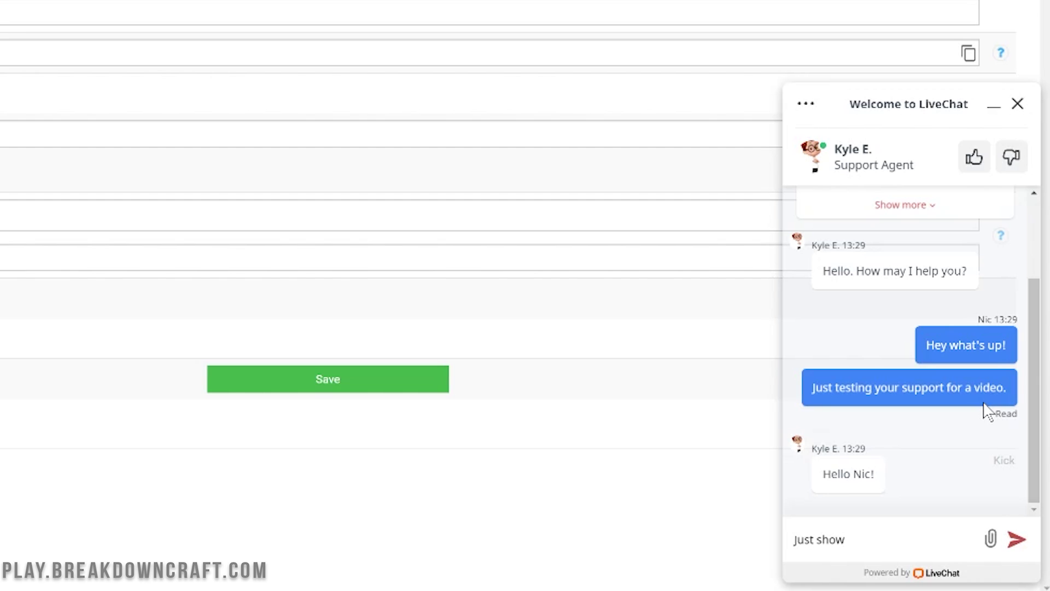
text(ing how quick you all are thanks for helping!)
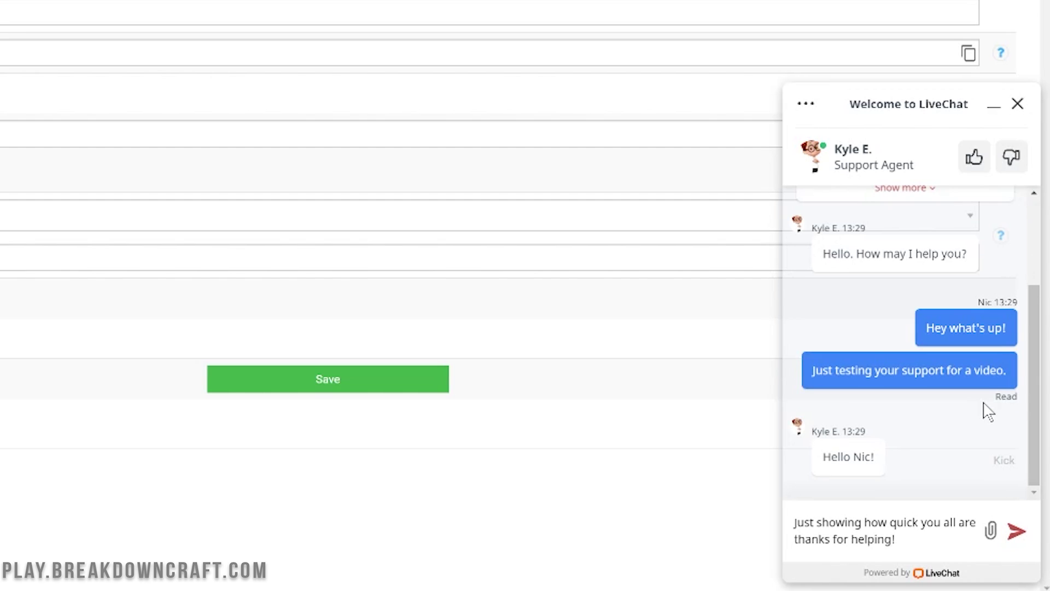
key(Return)
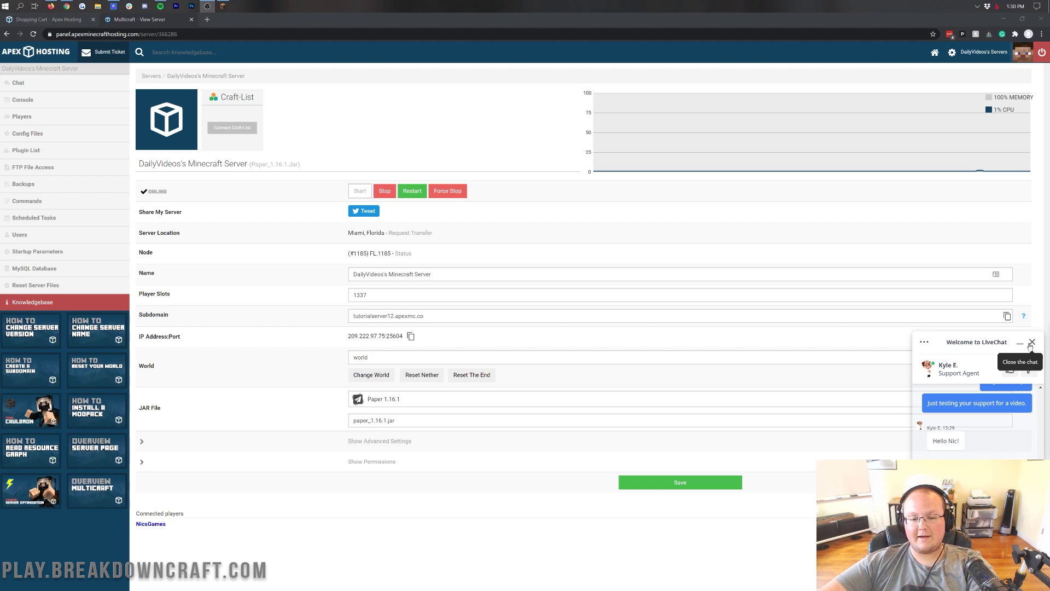
Close the Minecraft chat, return to the panel, and minimize then reopen LiveChat.
click(223, 6)
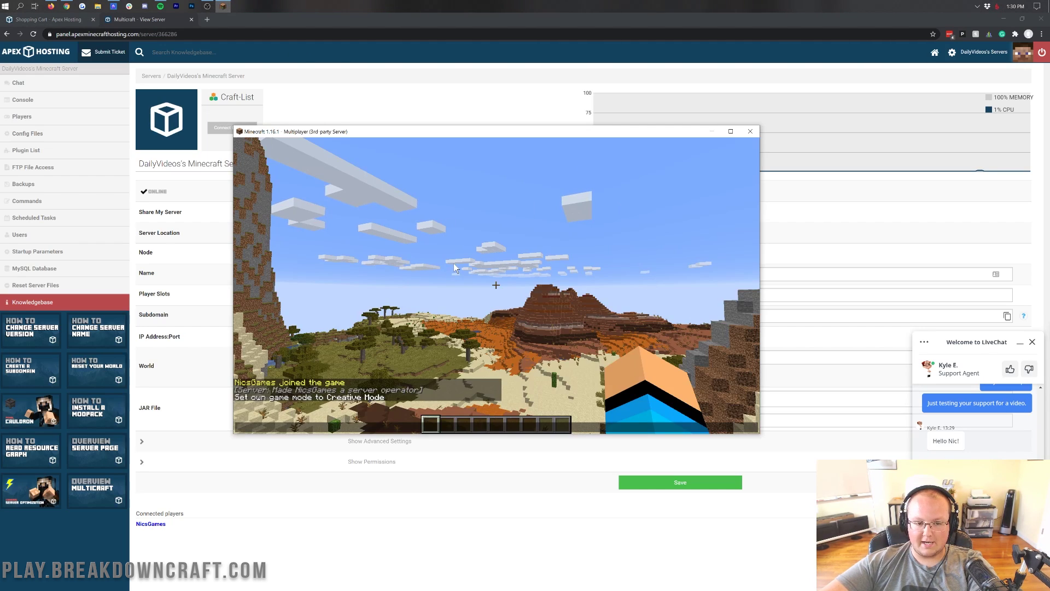
key(Escape)
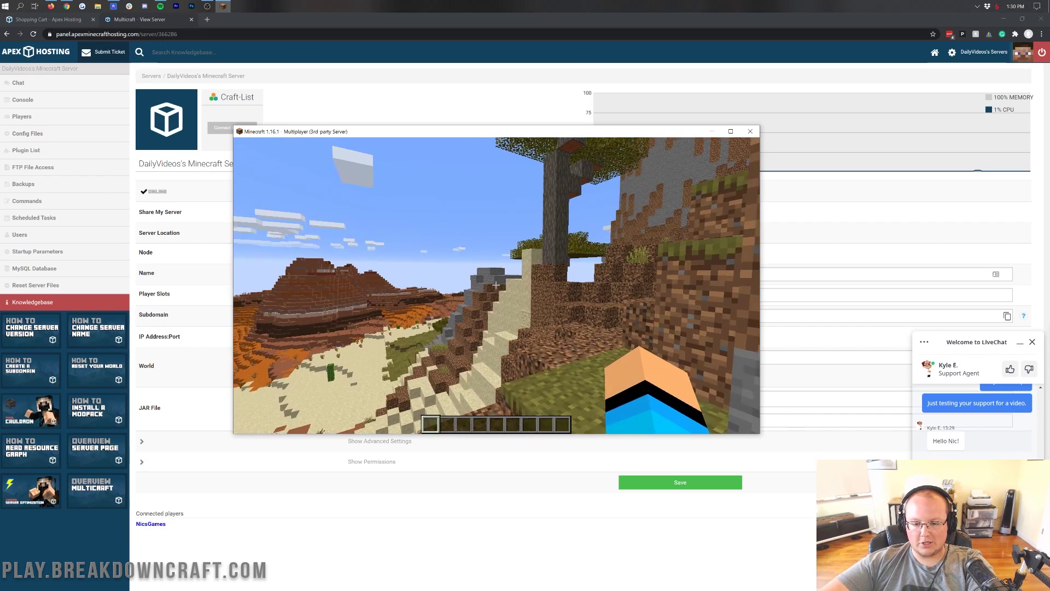
key(alt+Tab)
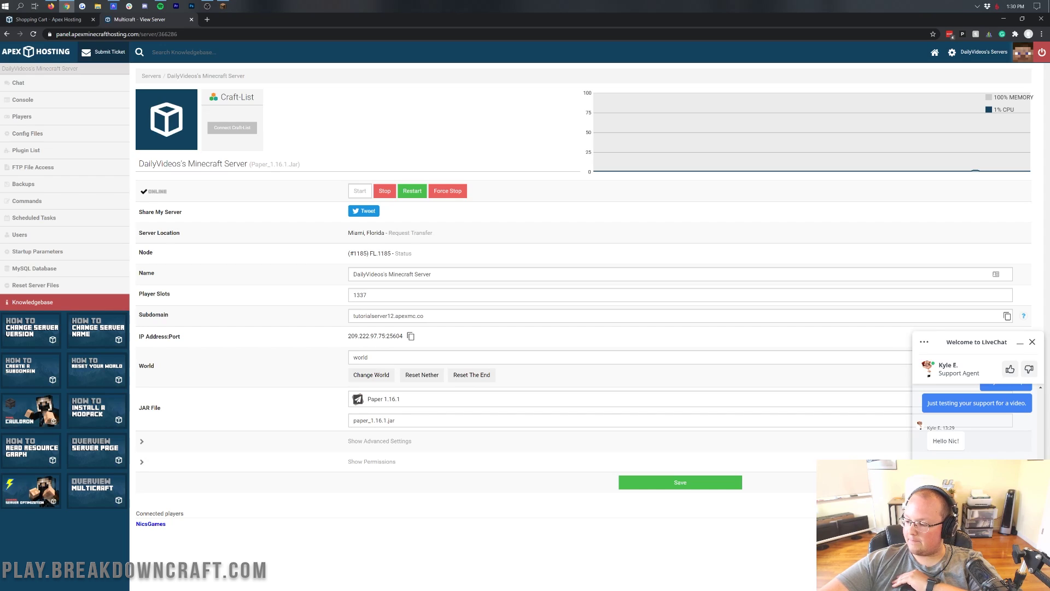
click(208, 6)
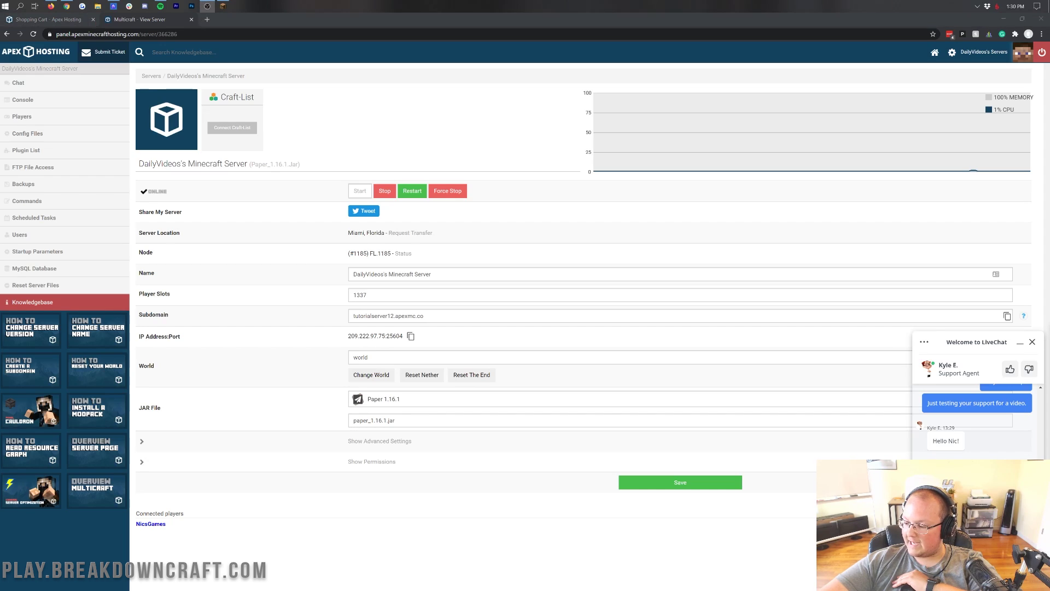
click(1020, 343)
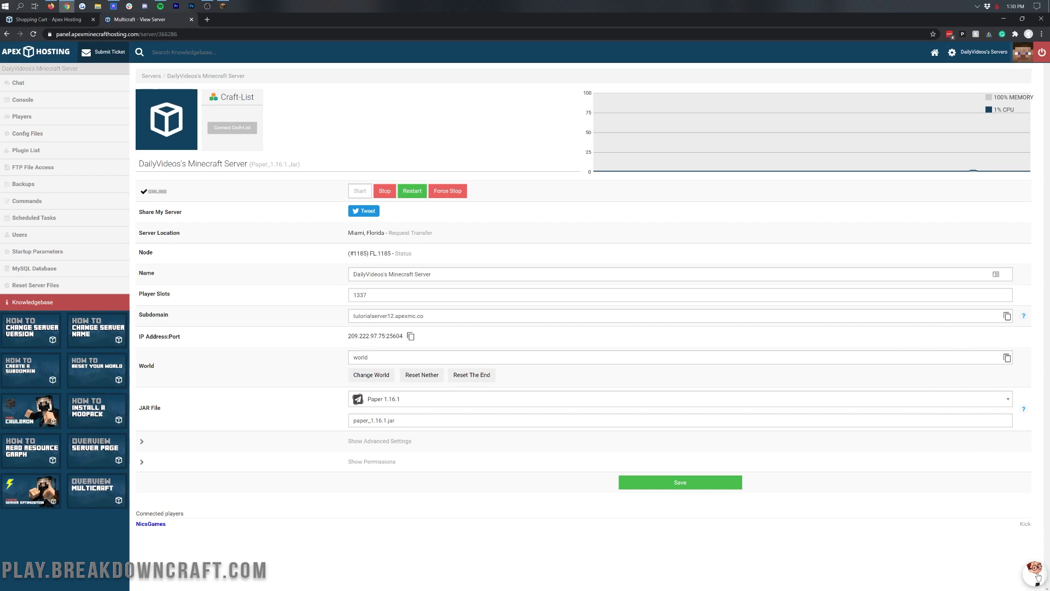
click(1036, 575)
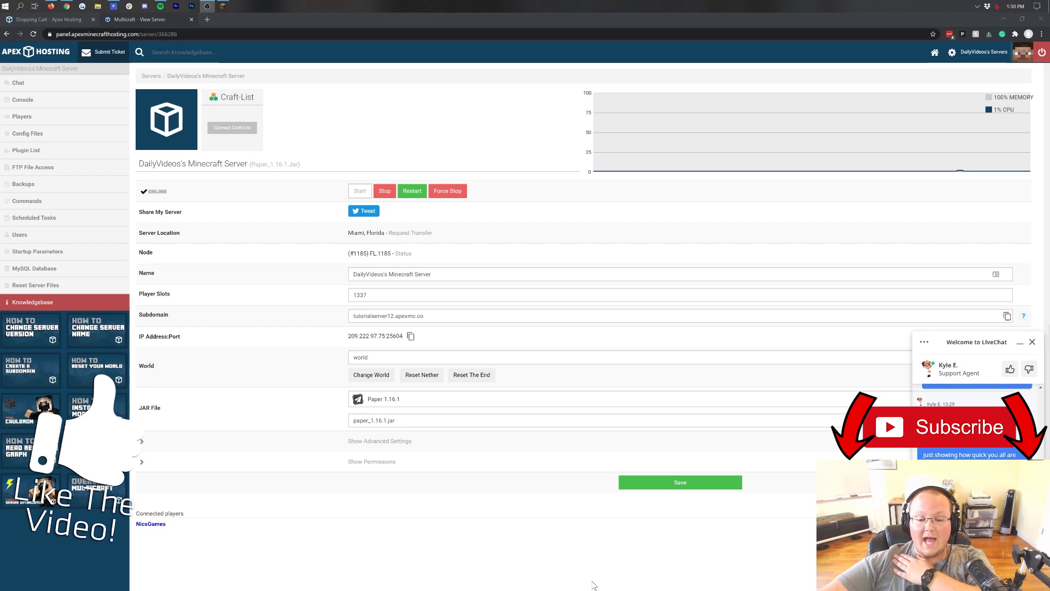
Browse the JAR File dropdown's server types and modpacks such as CraftBukkit and RLCraft.
click(413, 401)
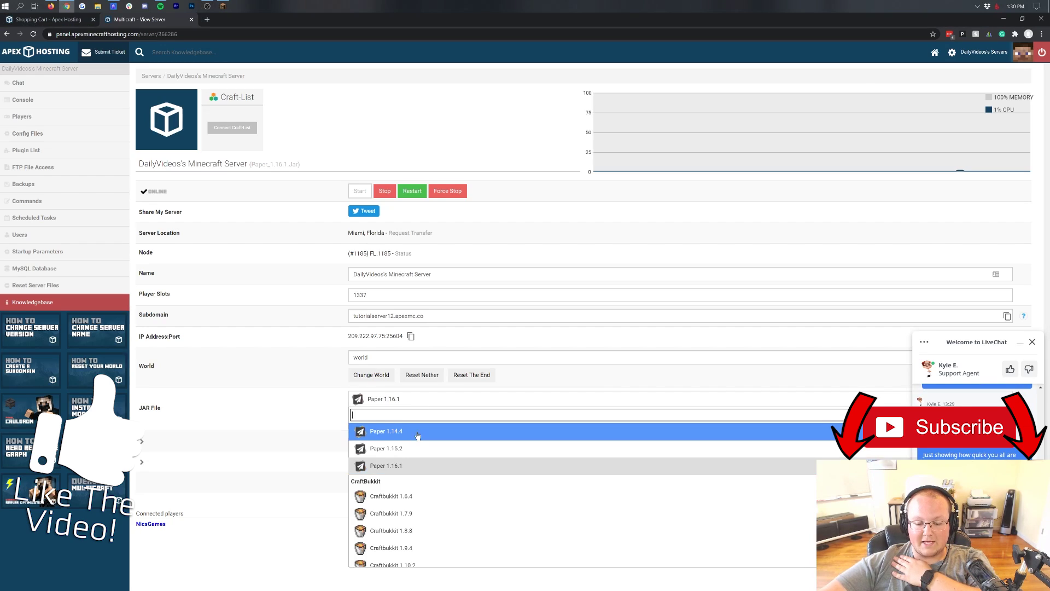
scroll(415, 435, down, 2)
scroll(417, 436, down, 10)
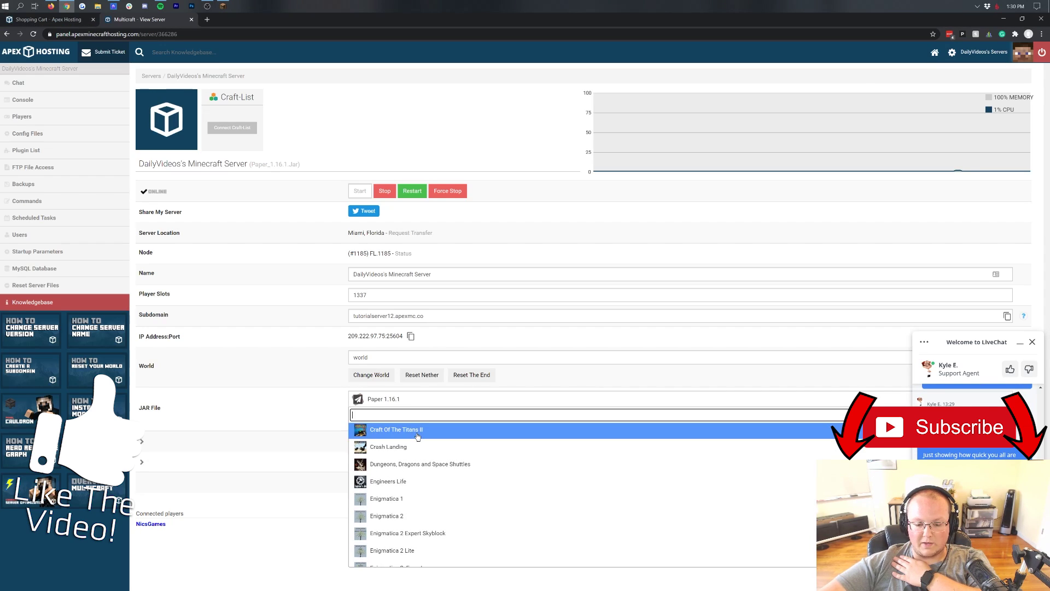
scroll(418, 436, down, 10)
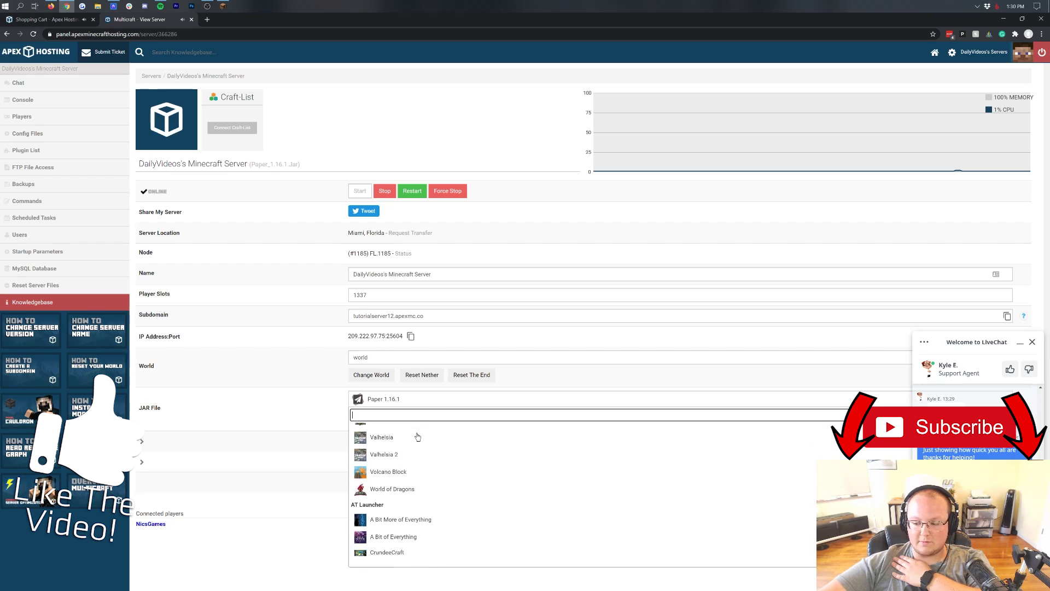
scroll(417, 436, down, 10)
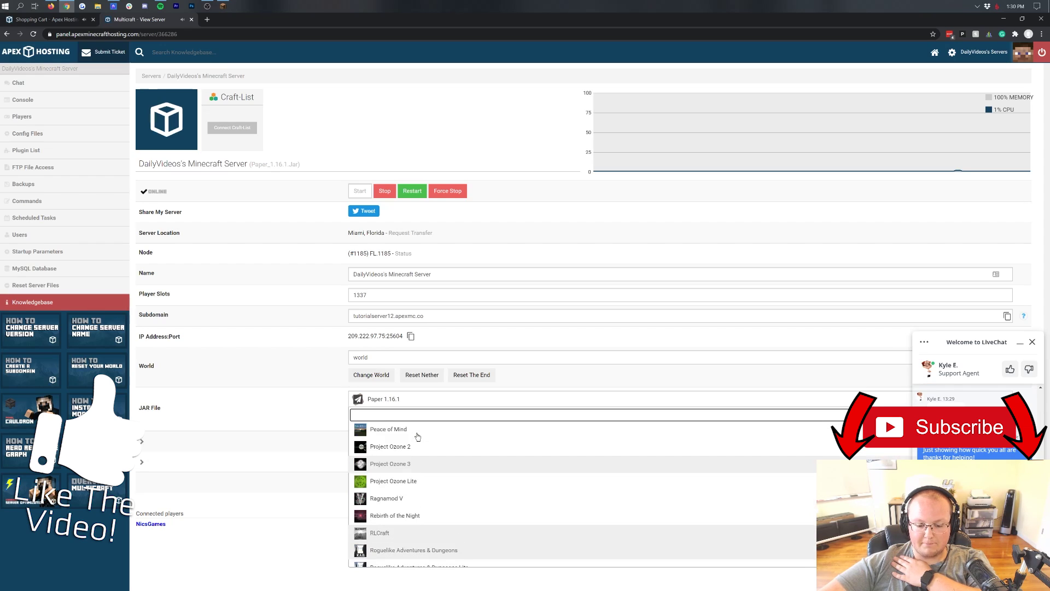